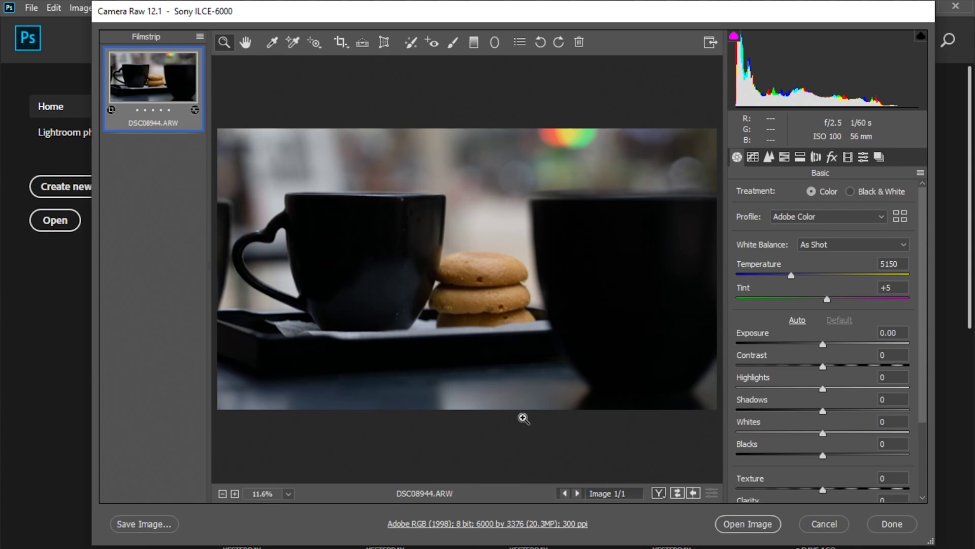
# Set Camera Raw basics to Exposure +0.25, Contrast +23, Highlights -47, Shadows +61, Whites -31, Blacks -22, Temperature 5450.
pyautogui.moveTo(823, 344)
pyautogui.mouseDown()
pyautogui.moveTo(842, 365)
pyautogui.moveTo(783, 392)
pyautogui.moveTo(877, 411)
pyautogui.mouseUp()
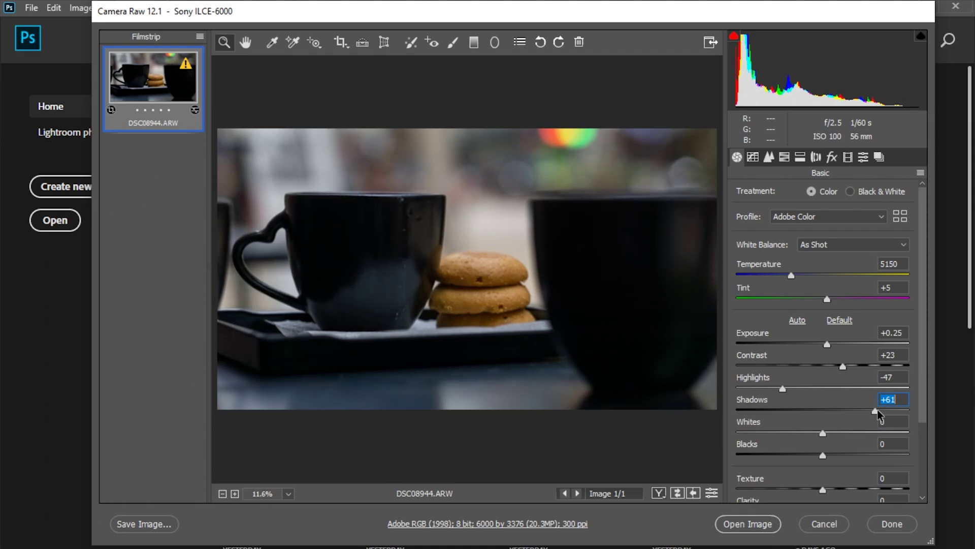
pyautogui.moveTo(823, 433)
pyautogui.mouseDown()
pyautogui.moveTo(771, 433)
pyautogui.moveTo(796, 433)
pyautogui.moveTo(804, 456)
pyautogui.mouseUp()
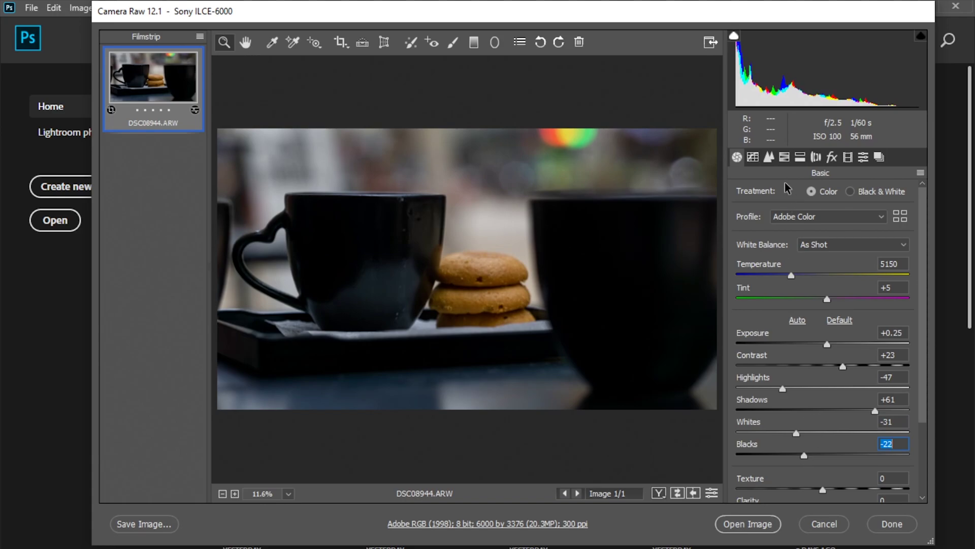
pyautogui.moveTo(792, 277); pyautogui.dragTo(799, 277)
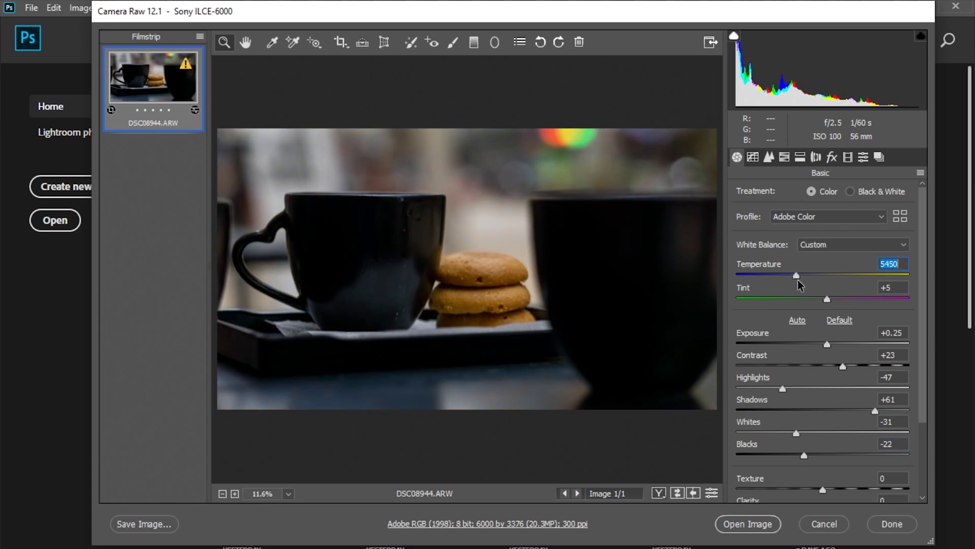
pyautogui.click(769, 157)
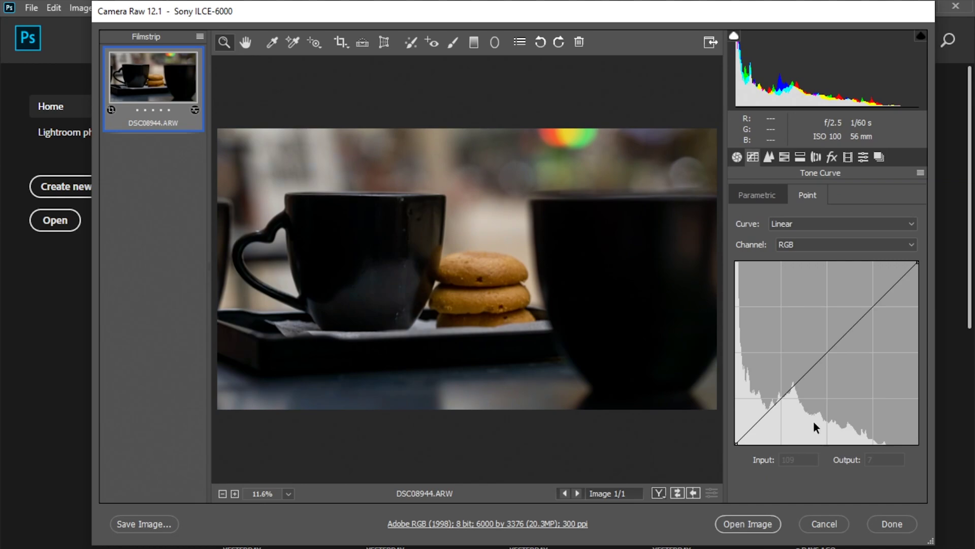
# Bend the RGB point curve down with two points to darken shadows, and set Oranges luminance to -18.
pyautogui.moveTo(830, 350); pyautogui.dragTo(829, 359)
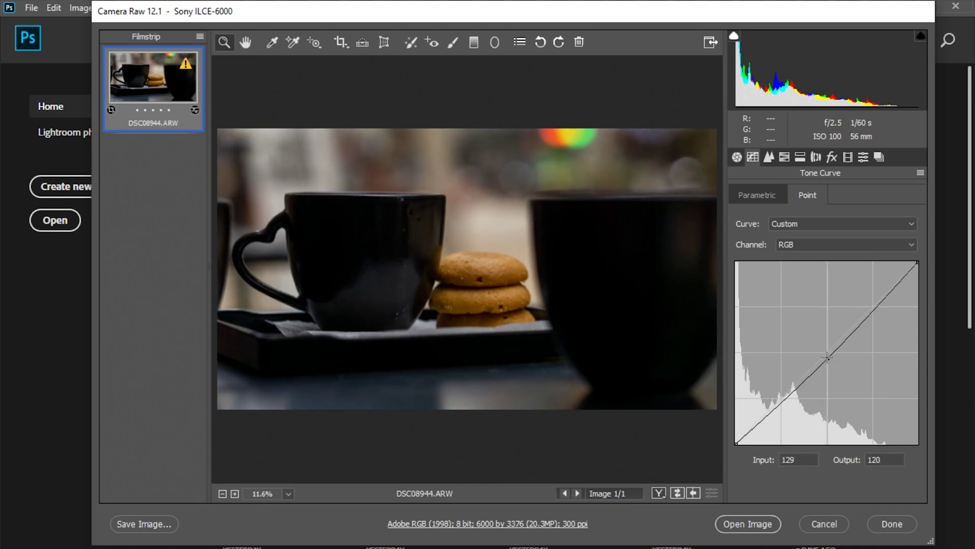
pyautogui.moveTo(736, 443); pyautogui.dragTo(730, 450)
pyautogui.moveTo(829, 359); pyautogui.dragTo(828, 363)
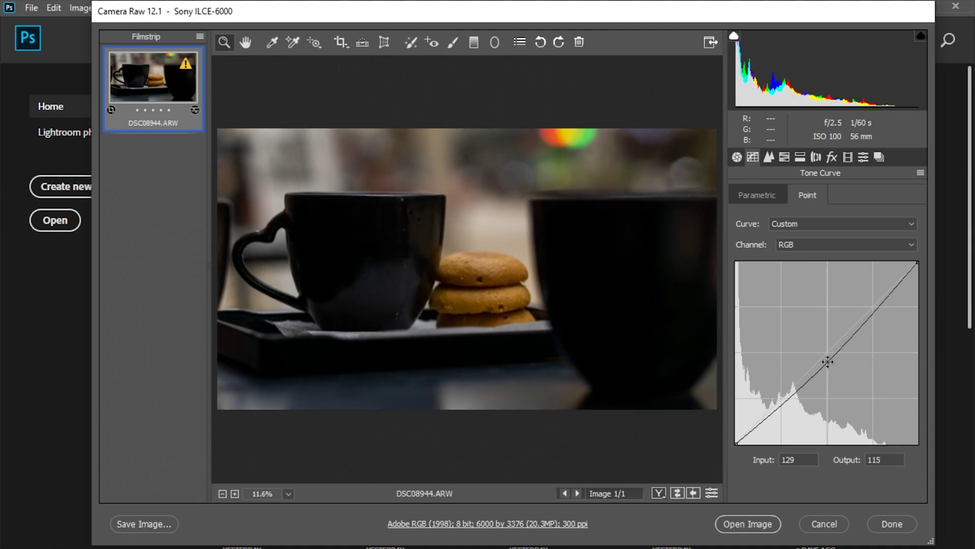
pyautogui.moveTo(792, 391); pyautogui.dragTo(797, 396)
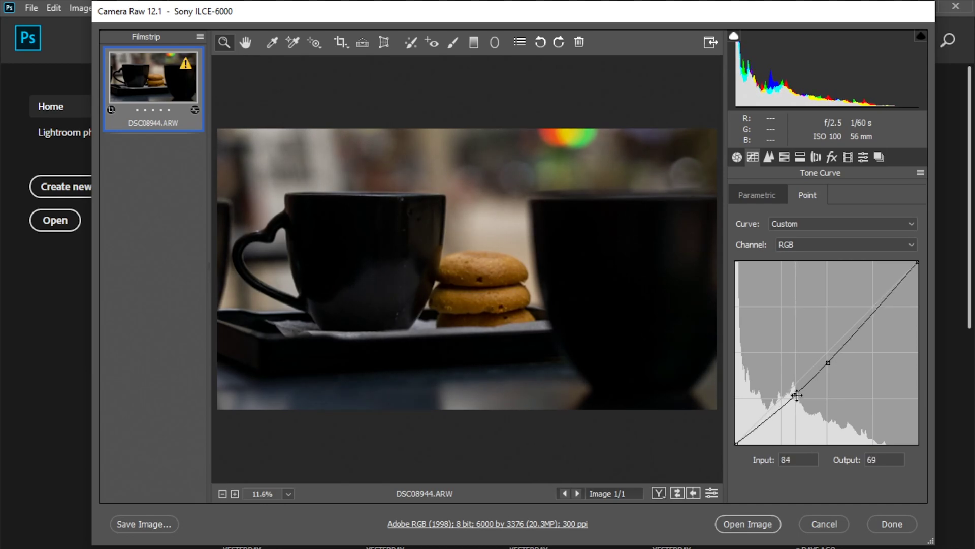
pyautogui.click(830, 363)
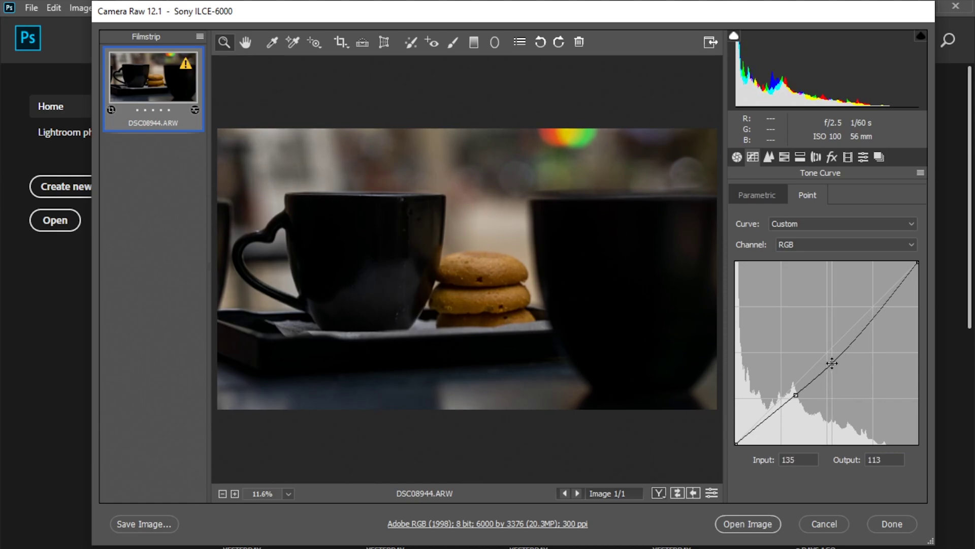
pyautogui.moveTo(831, 362); pyautogui.dragTo(828, 358)
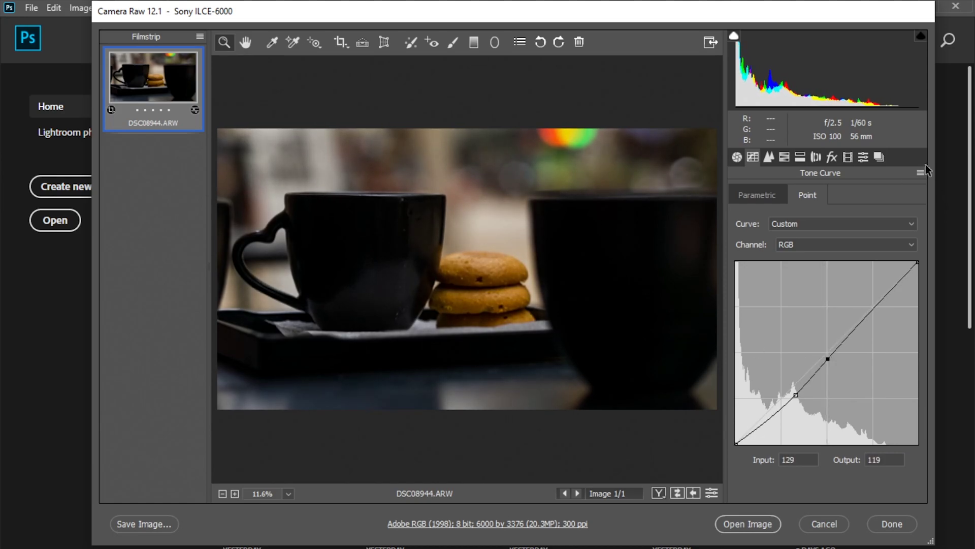
pyautogui.click(784, 157)
pyautogui.moveTo(823, 271); pyautogui.dragTo(812, 273)
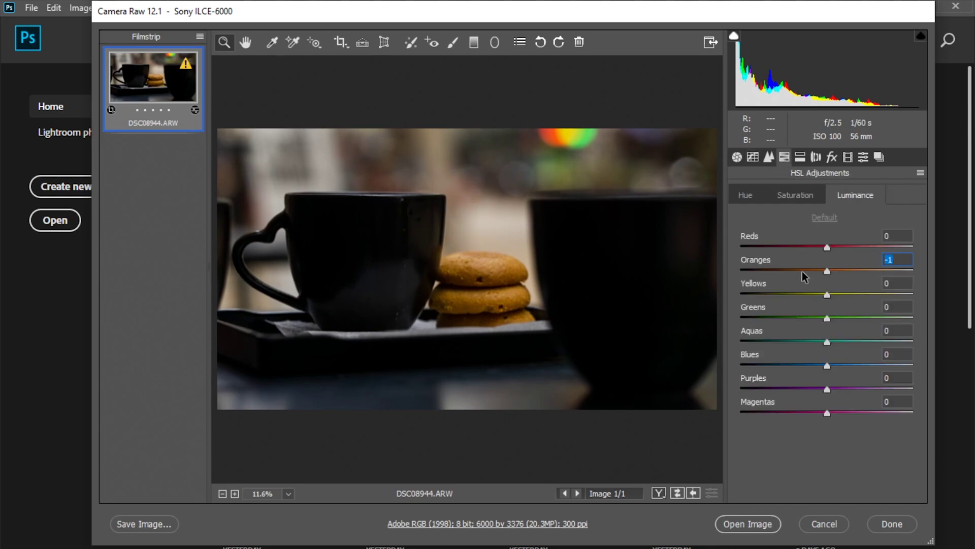
# Set the Oranges saturation to -24 and Oranges luminance to +34.
pyautogui.click(802, 200)
pyautogui.moveTo(827, 271); pyautogui.dragTo(818, 271)
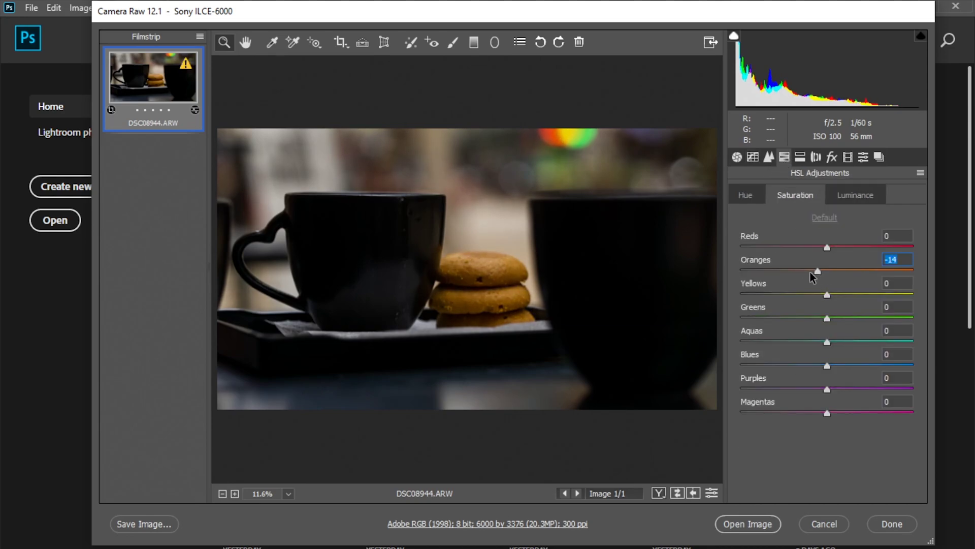
pyautogui.click(851, 193)
pyautogui.moveTo(811, 273); pyautogui.dragTo(854, 270)
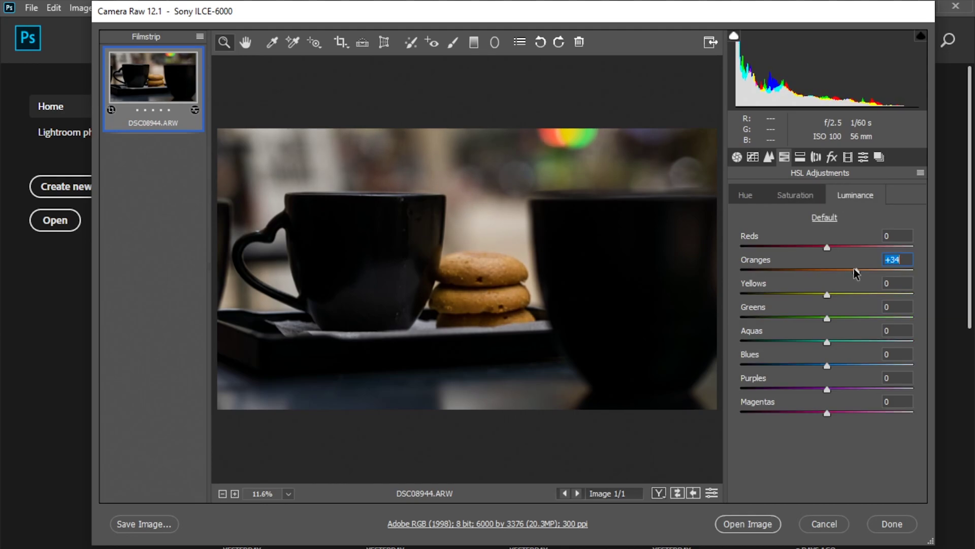
# Split-tone highlights warm (hue 54, saturation 16) and shadows blue (hue 240).
pyautogui.click(801, 157)
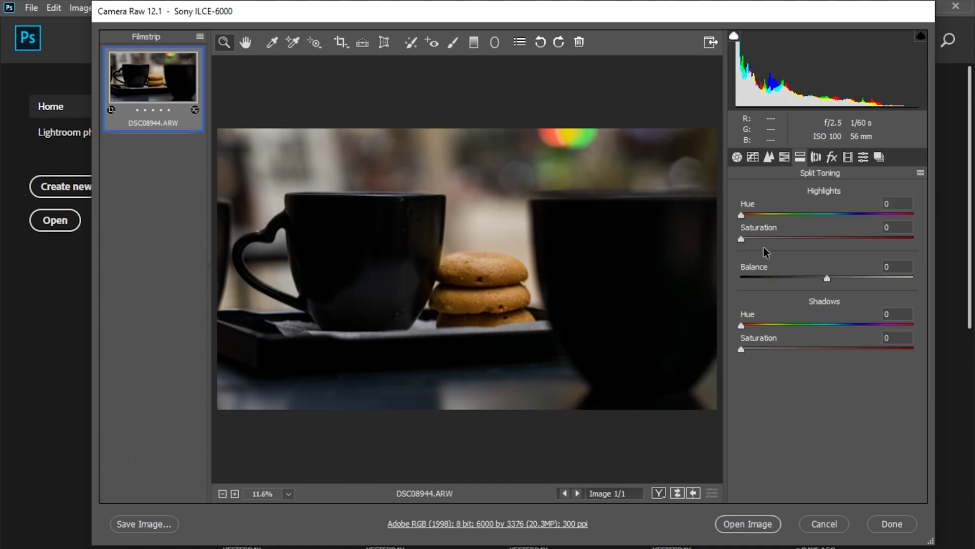
pyautogui.moveTo(742, 237)
pyautogui.mouseDown()
pyautogui.moveTo(761, 238)
pyautogui.moveTo(764, 215)
pyautogui.moveTo(772, 215)
pyautogui.moveTo(768, 238)
pyautogui.mouseUp()
pyautogui.moveTo(741, 349); pyautogui.dragTo(851, 327)
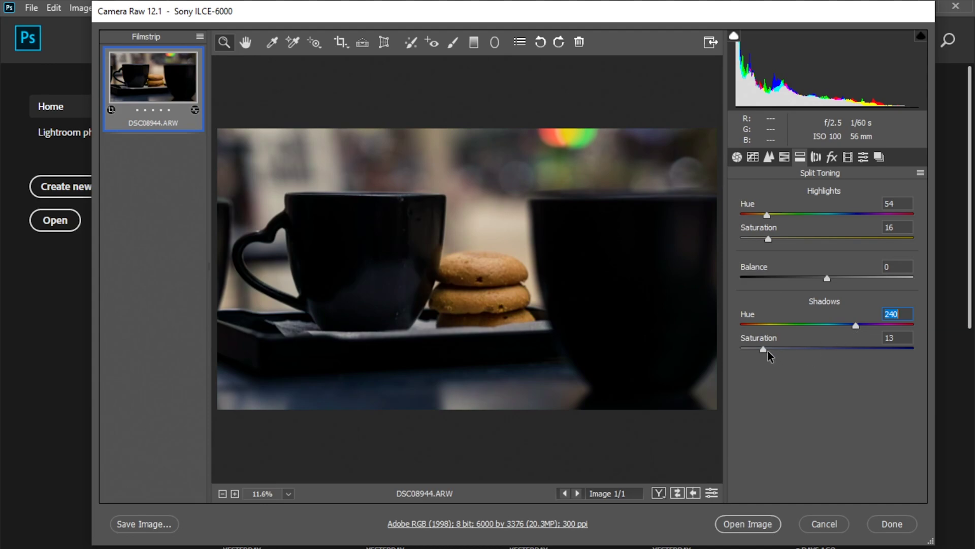
# Fully desaturate Blues to -100 and raise Aquas luminance to +23.
pyautogui.click(785, 157)
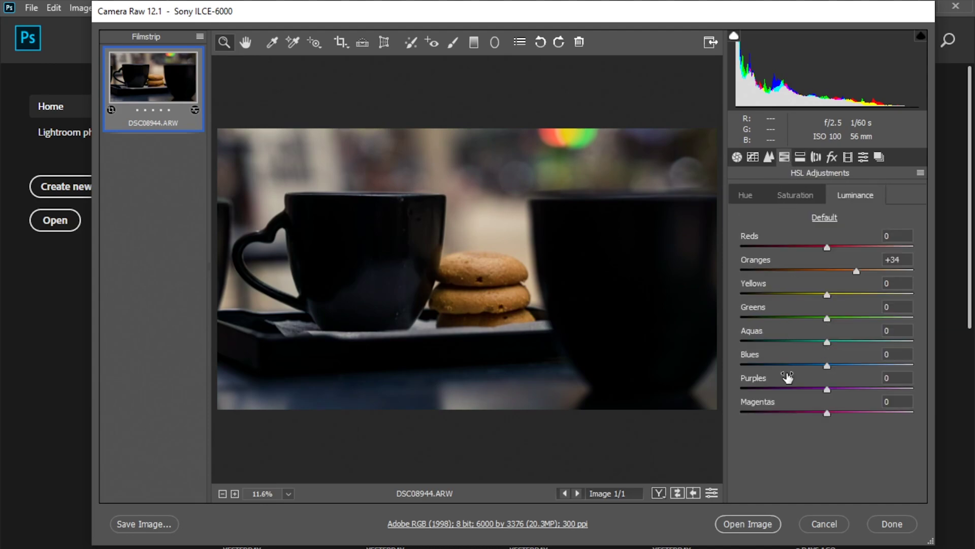
pyautogui.click(795, 195)
pyautogui.moveTo(734, 366); pyautogui.dragTo(715, 371)
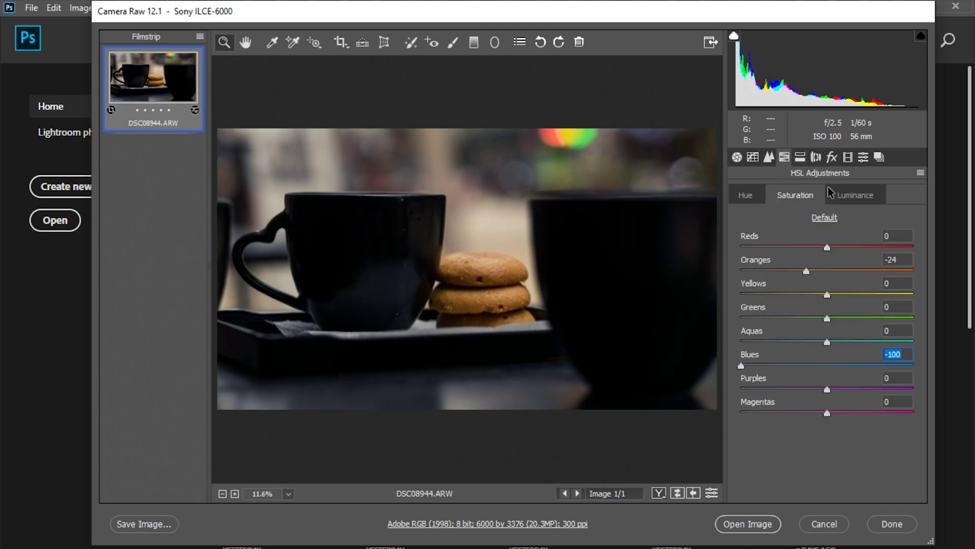
pyautogui.click(856, 195)
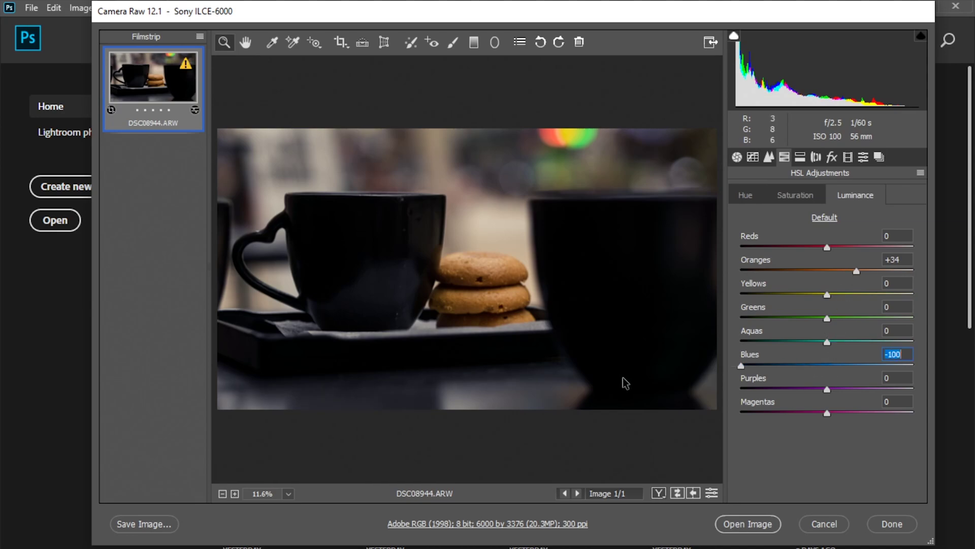
pyautogui.moveTo(822, 339); pyautogui.dragTo(844, 349)
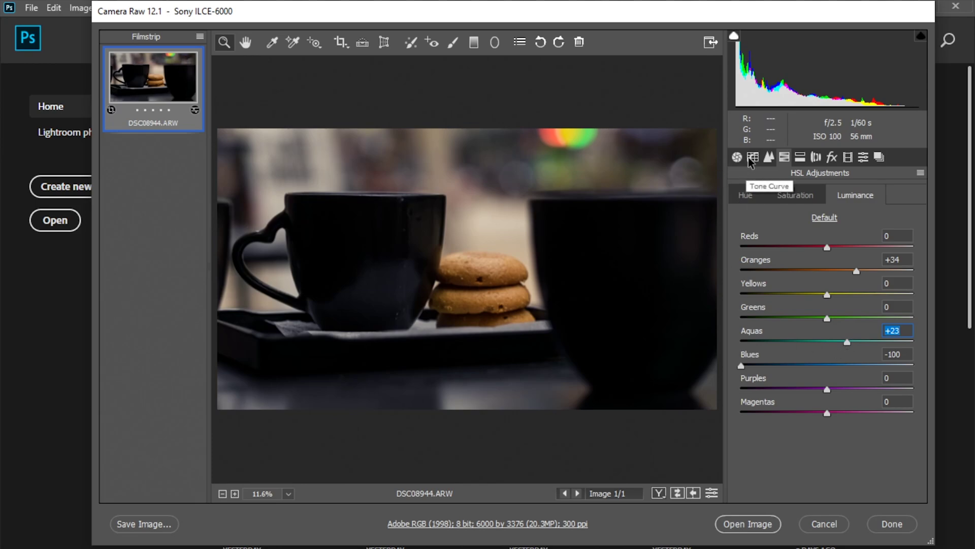
pyautogui.click(816, 157)
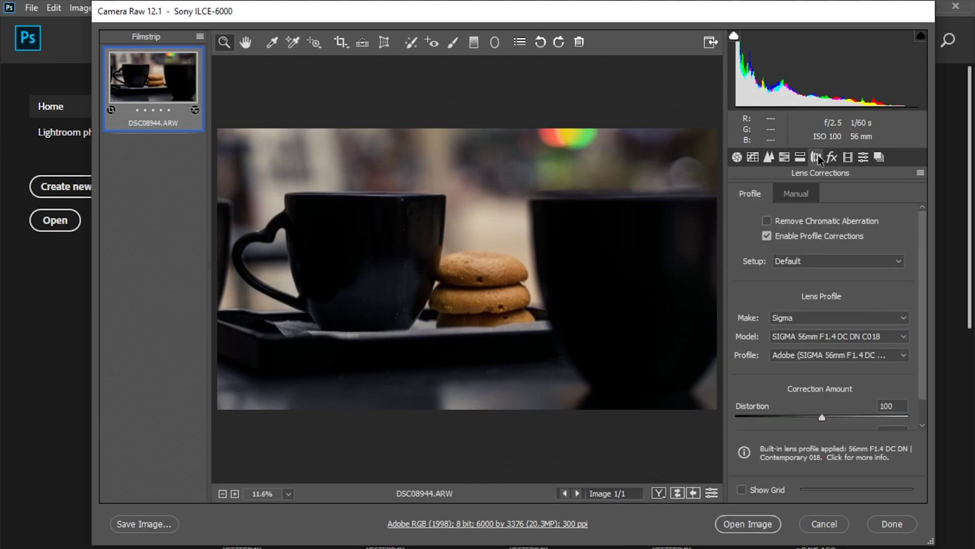
# Add a post-crop vignette: Amount -46, Midpoint 73, Roundness -53, Feather 83.
pyautogui.click(832, 157)
pyautogui.moveTo(827, 342)
pyautogui.mouseDown()
pyautogui.moveTo(802, 344)
pyautogui.moveTo(866, 368)
pyautogui.mouseUp()
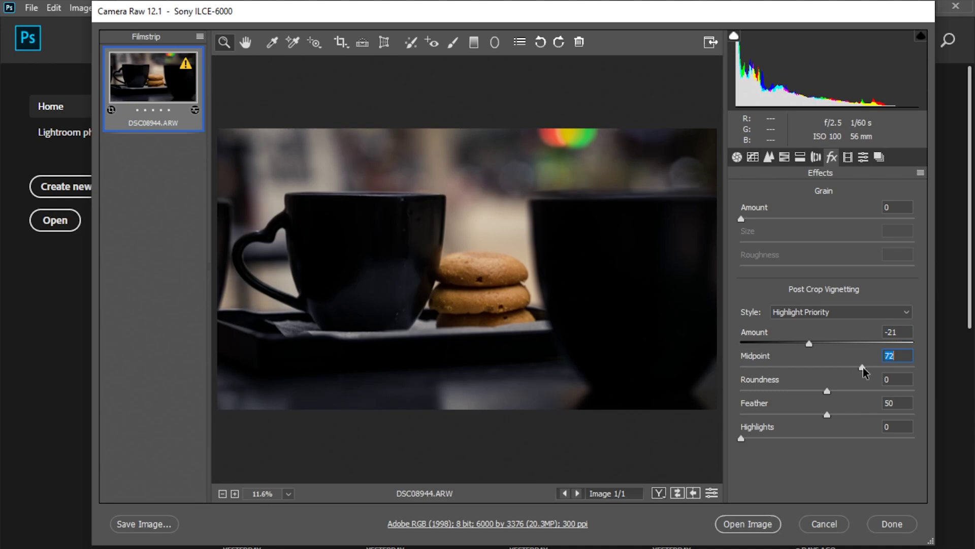
pyautogui.moveTo(809, 344); pyautogui.dragTo(794, 349)
pyautogui.moveTo(827, 391)
pyautogui.mouseDown()
pyautogui.moveTo(791, 391)
pyautogui.moveTo(870, 415)
pyautogui.mouseUp()
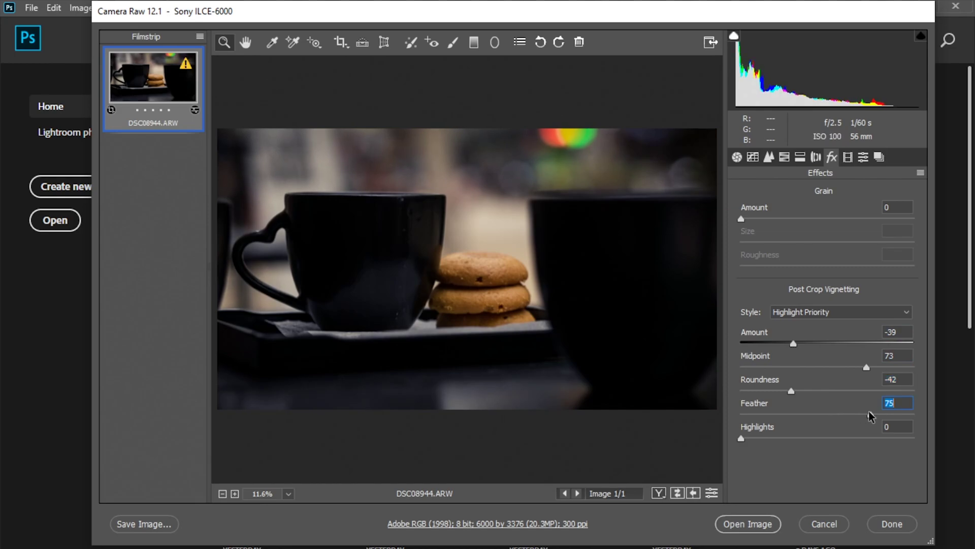
pyautogui.moveTo(791, 391); pyautogui.dragTo(783, 393)
pyautogui.moveTo(872, 414); pyautogui.dragTo(881, 406)
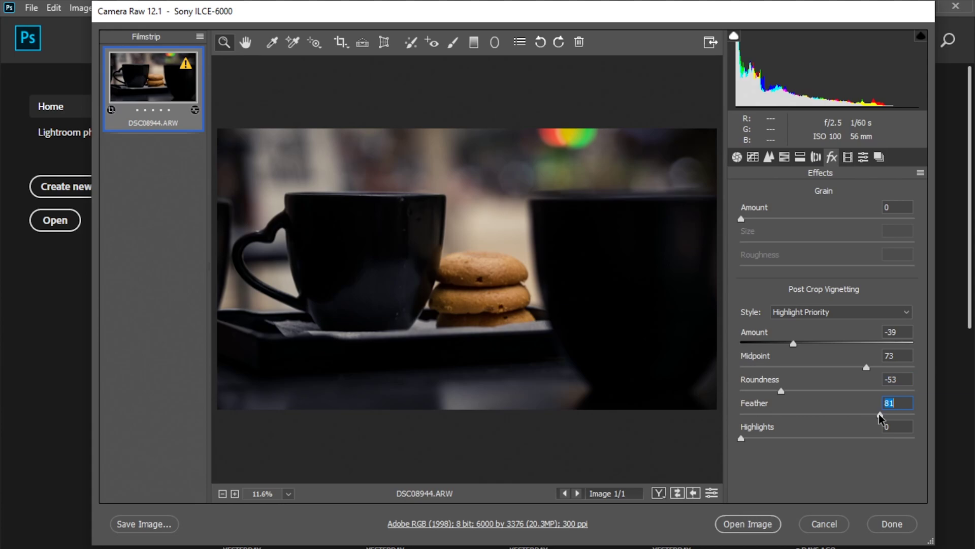
pyautogui.moveTo(793, 343); pyautogui.dragTo(788, 343)
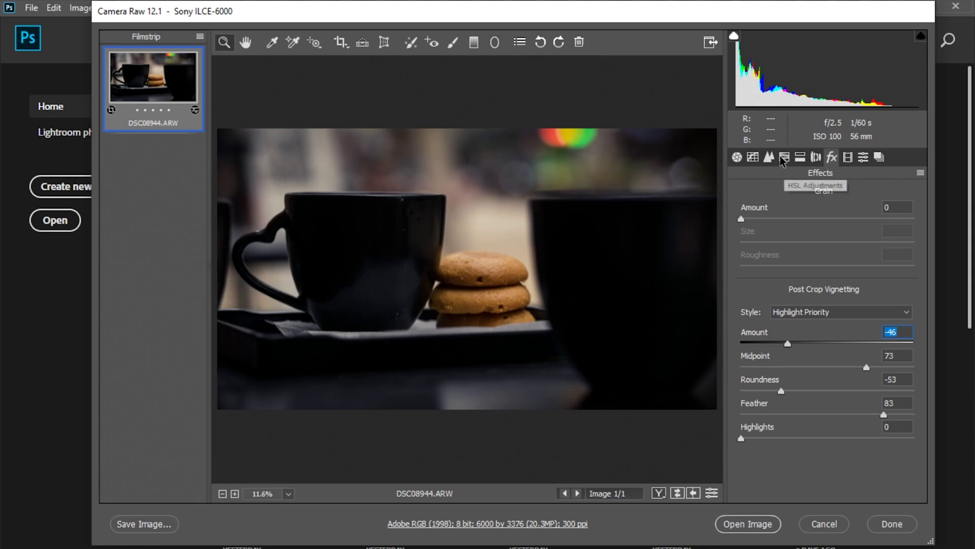
# Lower the shadow split-toning saturation to 8, keeping the shadow hue at 240.
pyautogui.click(800, 157)
pyautogui.moveTo(763, 348); pyautogui.dragTo(757, 347)
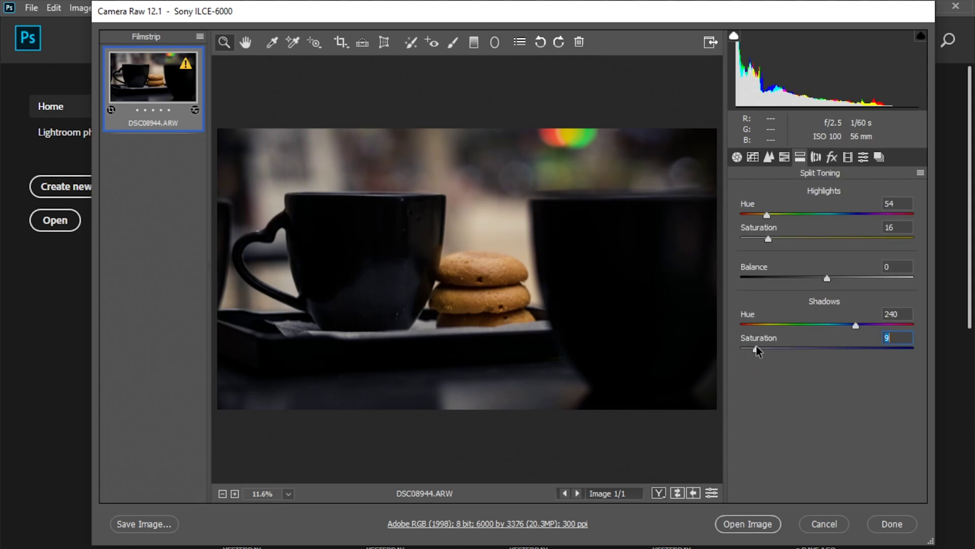
pyautogui.moveTo(856, 325)
pyautogui.mouseDown()
pyautogui.moveTo(844, 327)
pyautogui.moveTo(855, 327)
pyautogui.mouseUp()
pyautogui.click(494, 42)
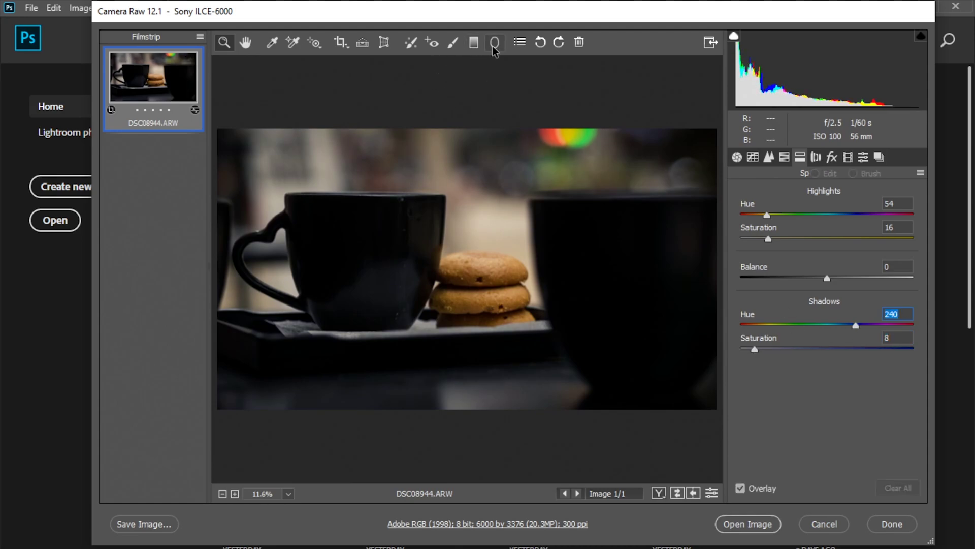
# Draw radial filters over the right cup, across the top background and around the left cup's handle.
pyautogui.moveTo(303, 231)
pyautogui.mouseDown()
pyautogui.moveTo(433, 400)
pyautogui.moveTo(427, 388)
pyautogui.mouseUp()
pyautogui.moveTo(257, 203); pyautogui.dragTo(269, 202)
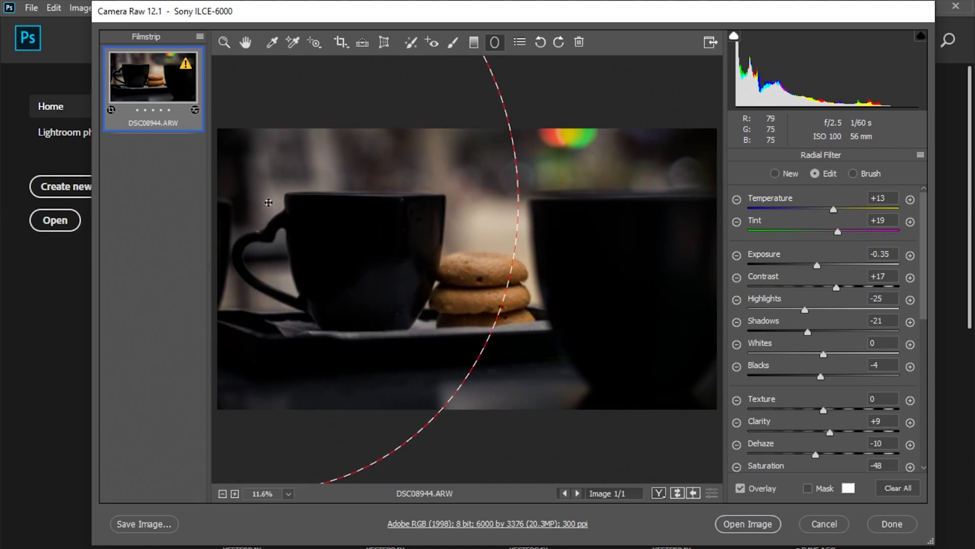
pyautogui.moveTo(612, 204); pyautogui.dragTo(722, 370)
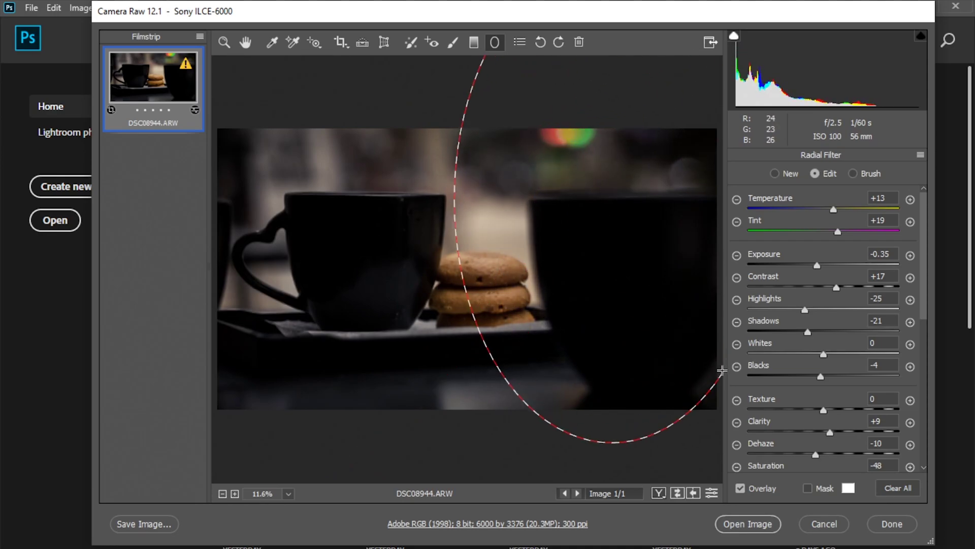
pyautogui.moveTo(616, 243); pyautogui.dragTo(653, 241)
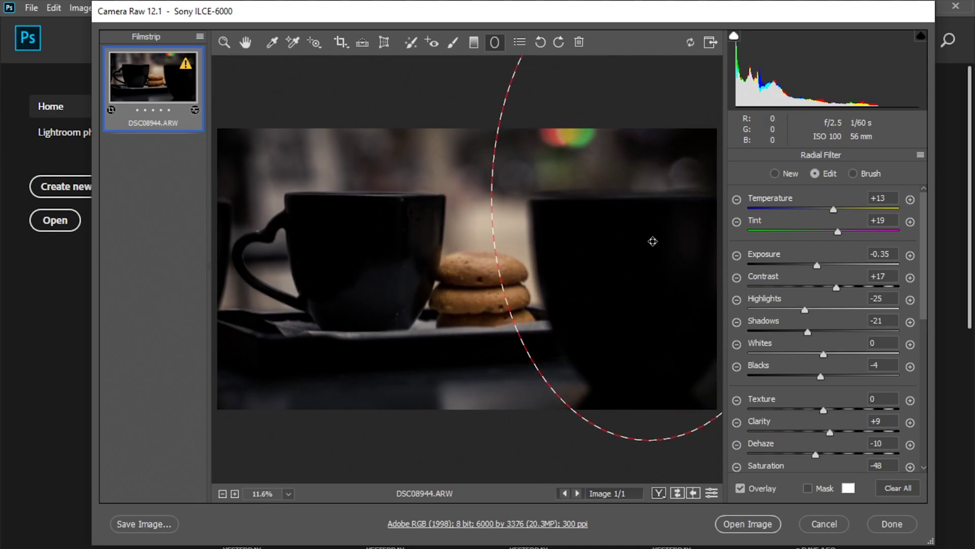
pyautogui.moveTo(372, 145)
pyautogui.mouseDown()
pyautogui.moveTo(533, 155)
pyautogui.moveTo(561, 211)
pyautogui.moveTo(590, 207)
pyautogui.mouseUp()
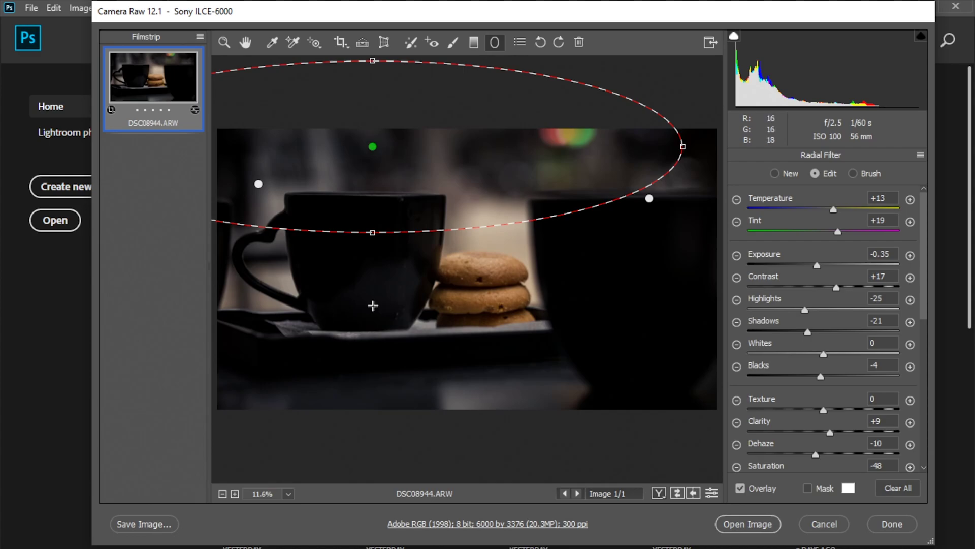
pyautogui.moveTo(371, 305); pyautogui.dragTo(415, 373)
pyautogui.moveTo(392, 311)
pyautogui.mouseDown()
pyautogui.moveTo(273, 240)
pyautogui.moveTo(272, 282)
pyautogui.mouseUp()
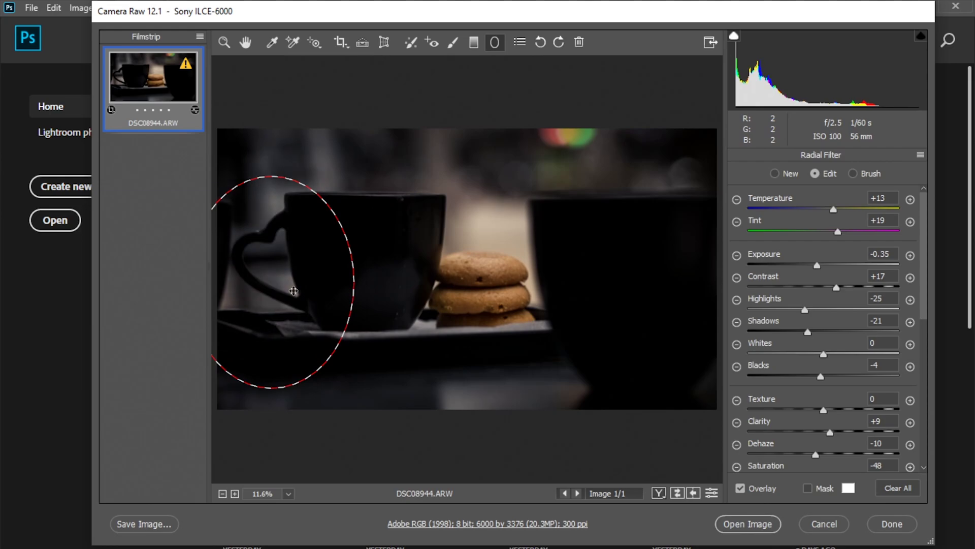
pyautogui.scroll(-3, 777, 437)
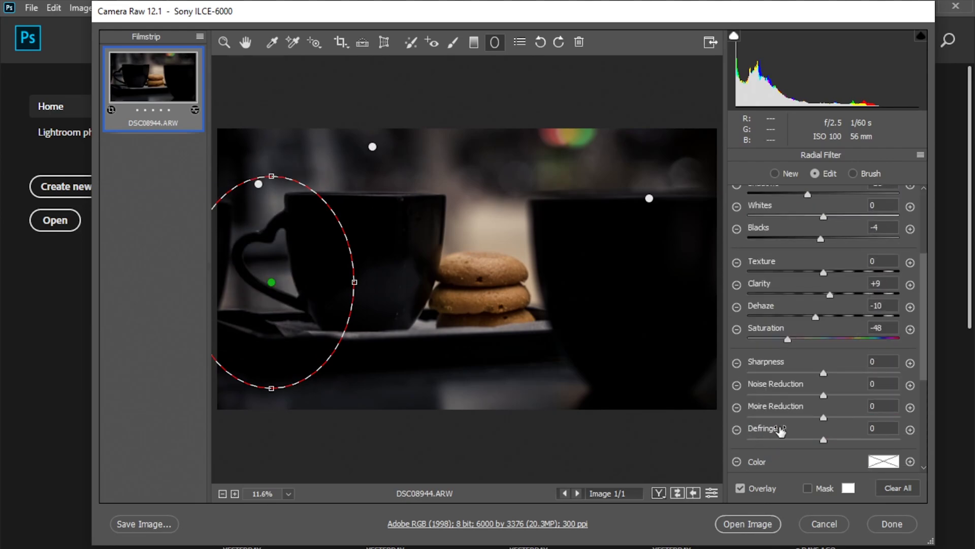
# Reset one filter's saturation, then set the large left radial filter to Saturation -7 and Dehaze -7.
pyautogui.doubleClick(788, 339)
pyautogui.click(259, 184)
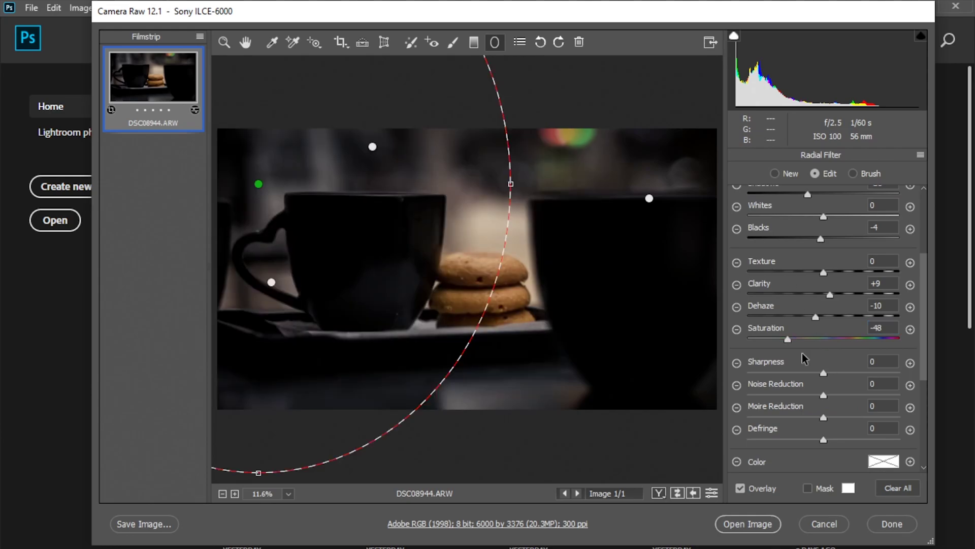
pyautogui.click(807, 339)
pyautogui.moveTo(807, 337)
pyautogui.mouseDown()
pyautogui.moveTo(818, 338)
pyautogui.moveTo(829, 318)
pyautogui.mouseUp()
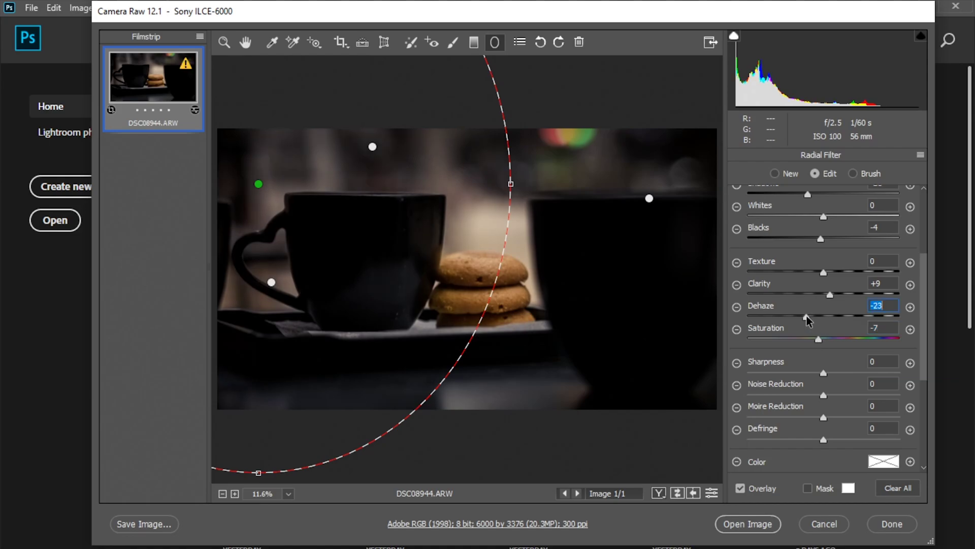
pyautogui.moveTo(828, 318); pyautogui.dragTo(819, 319)
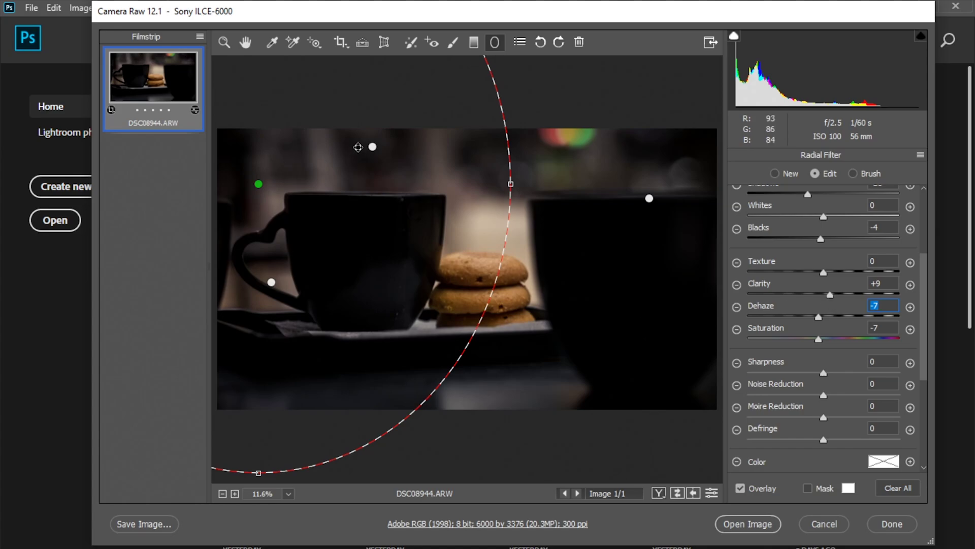
# Adjust the top radial filter's saturation and ease the right cup filter's saturation to -27.
pyautogui.click(373, 147)
pyautogui.moveTo(805, 339); pyautogui.dragTo(794, 338)
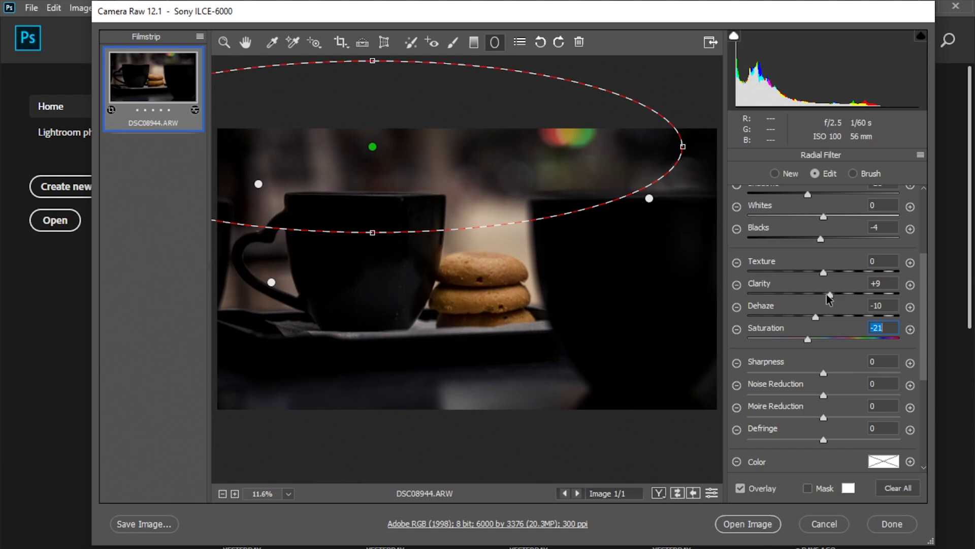
pyautogui.click(649, 198)
pyautogui.moveTo(792, 339)
pyautogui.mouseDown()
pyautogui.moveTo(781, 335)
pyautogui.moveTo(804, 338)
pyautogui.mouseUp()
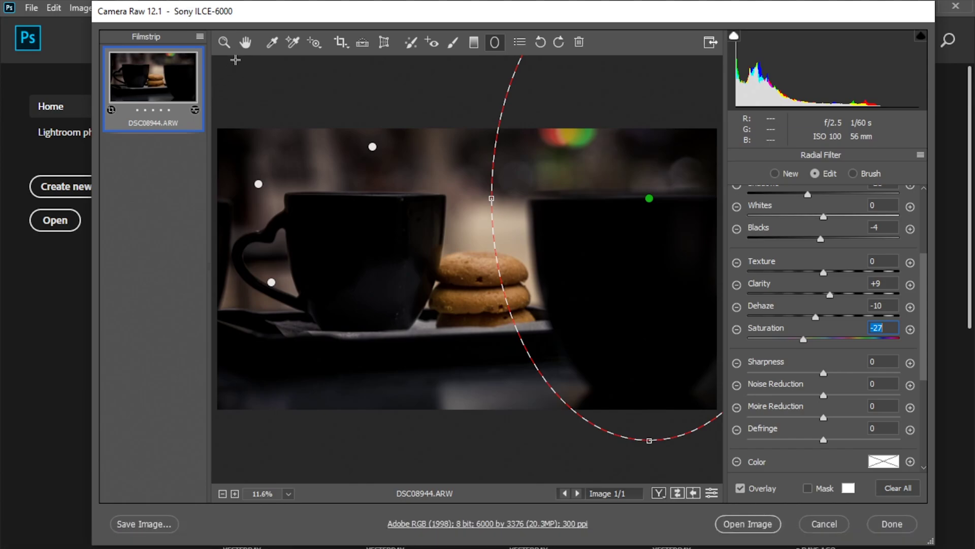
pyautogui.click(245, 43)
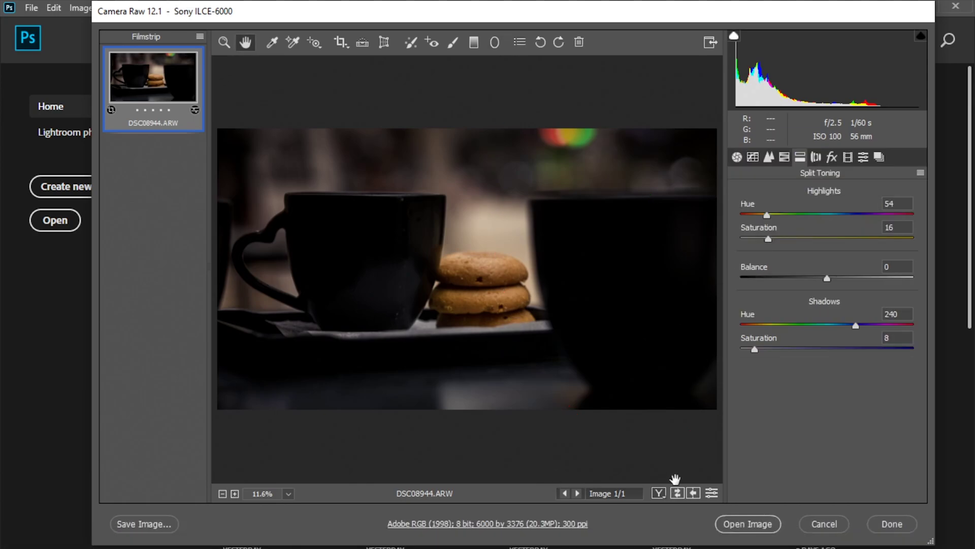
# Open the edited photo in Photoshop, duplicate the layer with Ctrl+J, and add a Color Lookup adjustment layer.
pyautogui.click(737, 157)
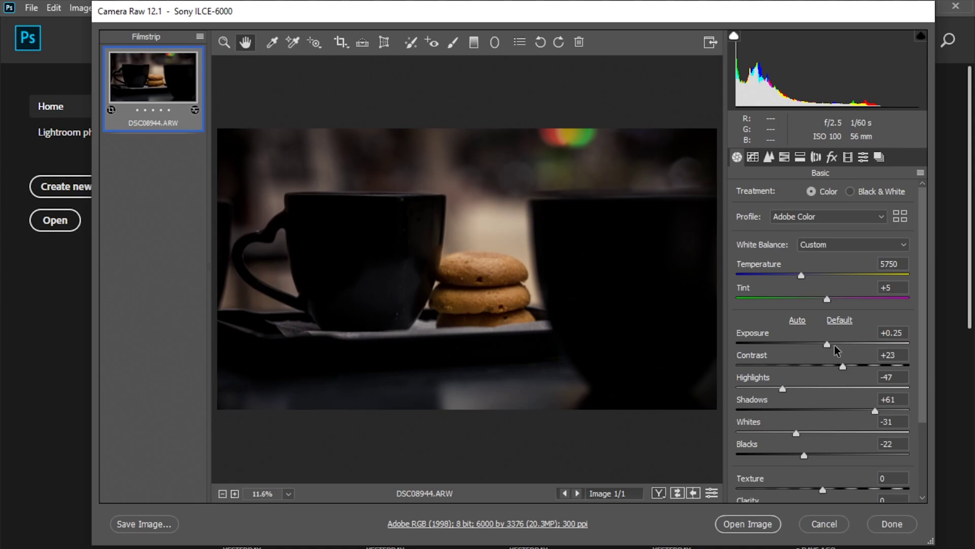
pyautogui.click(751, 525)
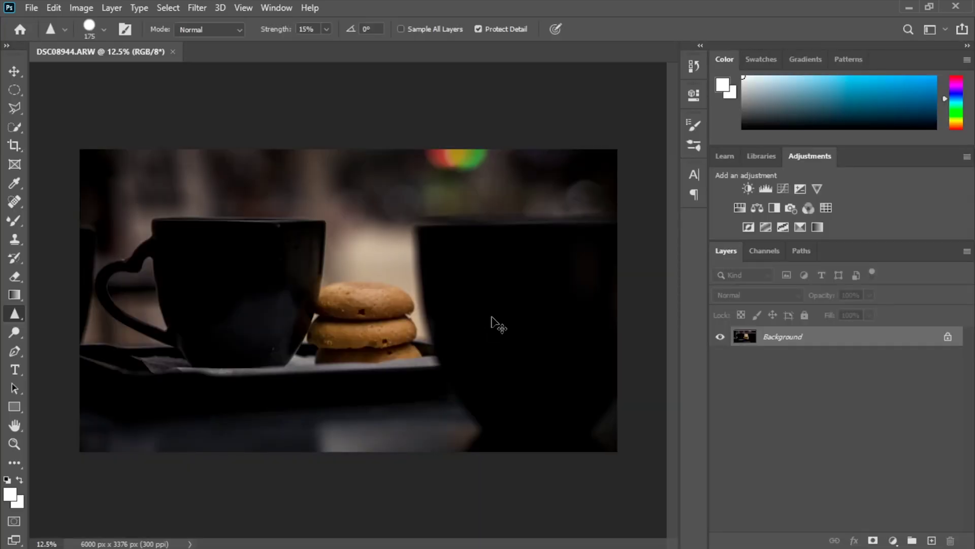
pyautogui.hotkey('ctrl', 'j')
pyautogui.hotkey('ctrl', 'j')
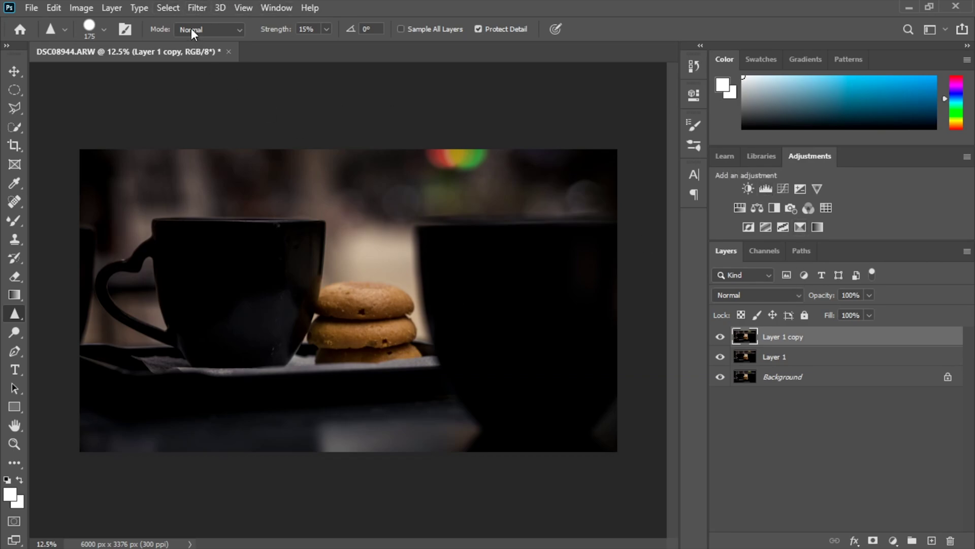
pyautogui.click(826, 208)
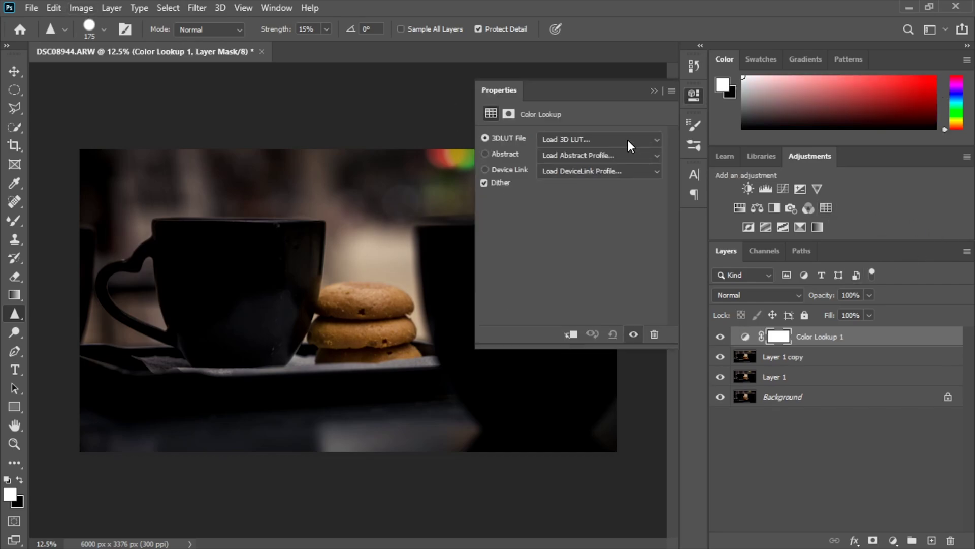
# Apply the FuturisticBleak.3DL colour look with the Color Lookup layer's fill at 47%.
pyautogui.click(638, 146)
pyautogui.click(607, 267)
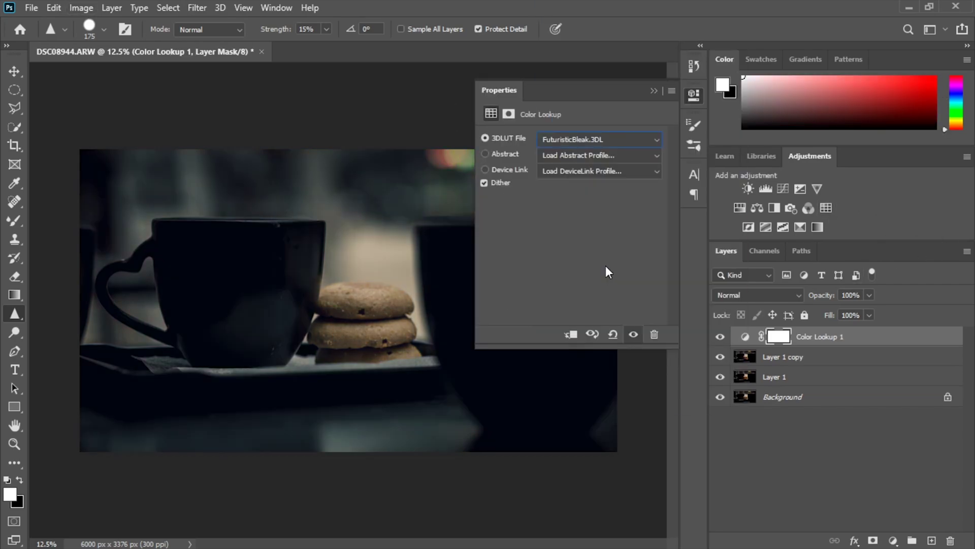
pyautogui.click(654, 91)
pyautogui.click(869, 315)
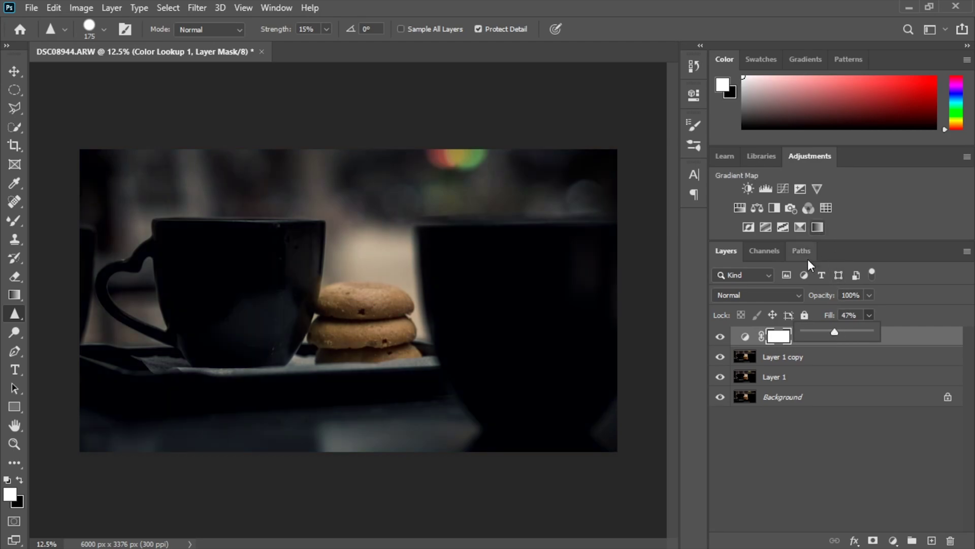
pyautogui.click(784, 188)
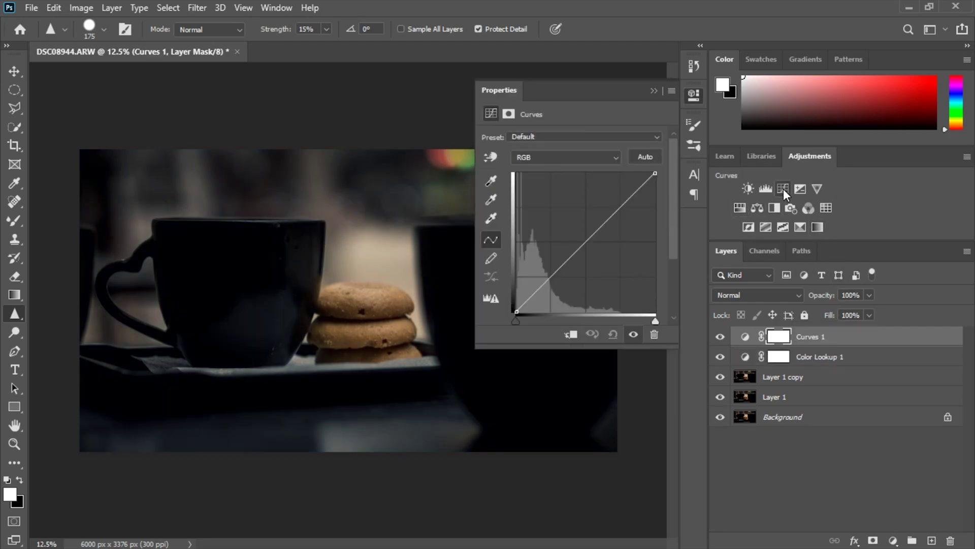
# Shape Curves 1 with two midtone points and a raised black point for faded shadows.
pyautogui.moveTo(587, 244); pyautogui.dragTo(590, 245)
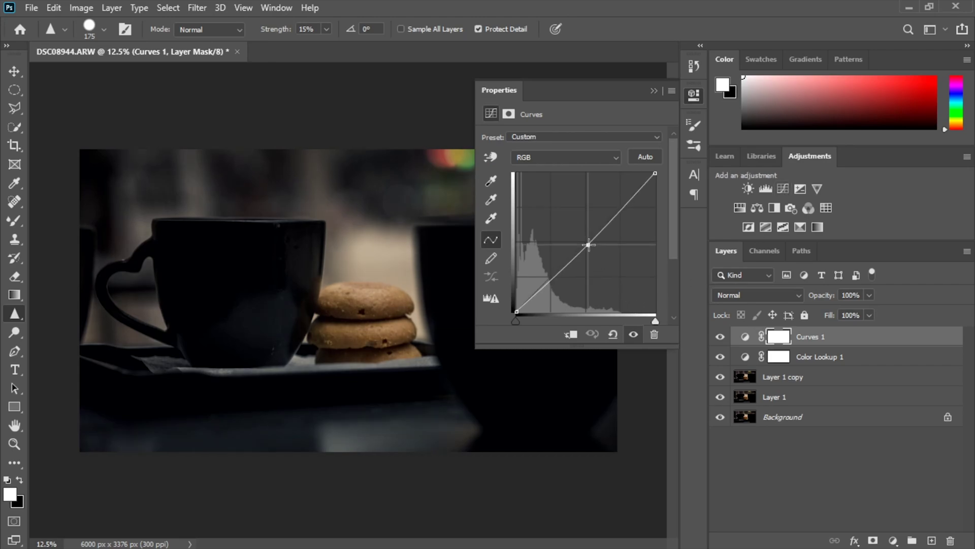
pyautogui.moveTo(516, 311); pyautogui.dragTo(506, 307)
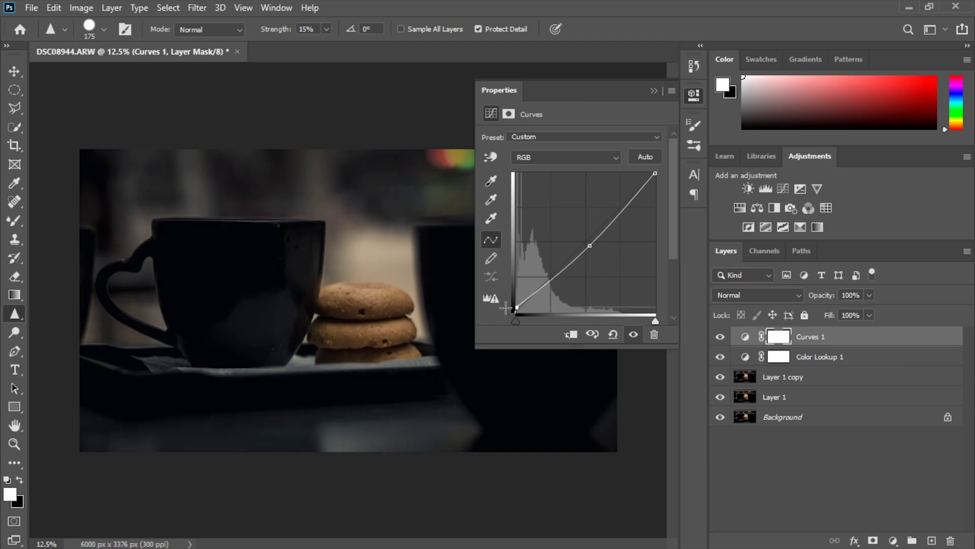
pyautogui.click(570, 265)
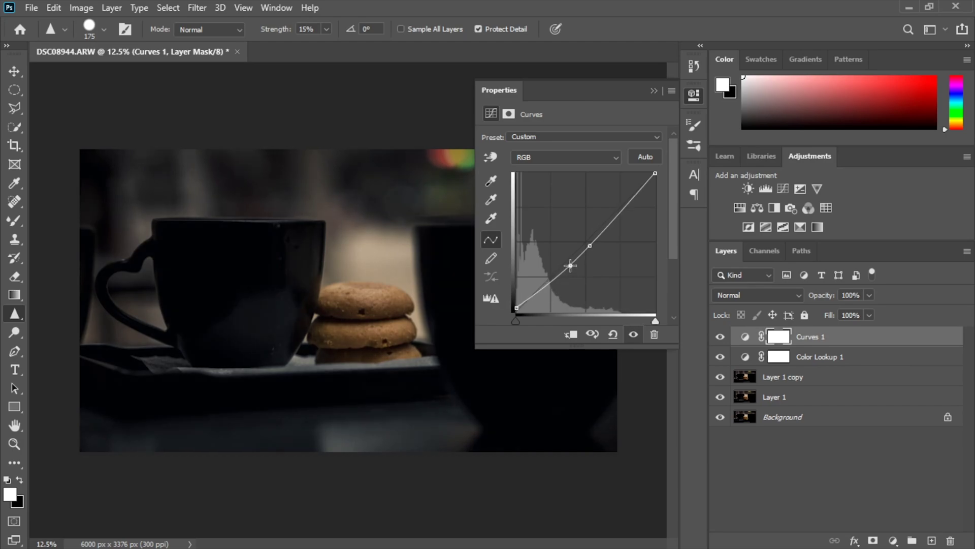
pyautogui.moveTo(570, 265); pyautogui.dragTo(566, 262)
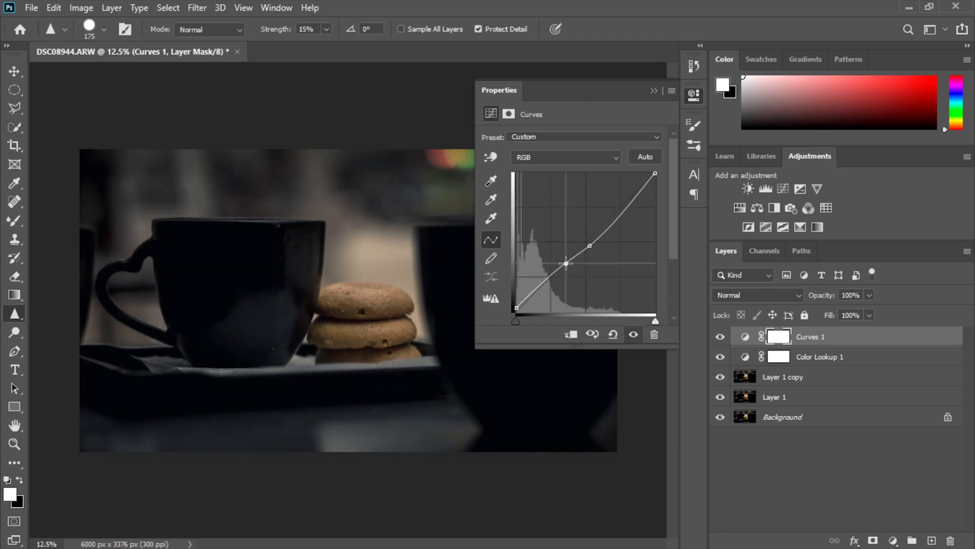
pyautogui.moveTo(515, 308); pyautogui.dragTo(544, 284)
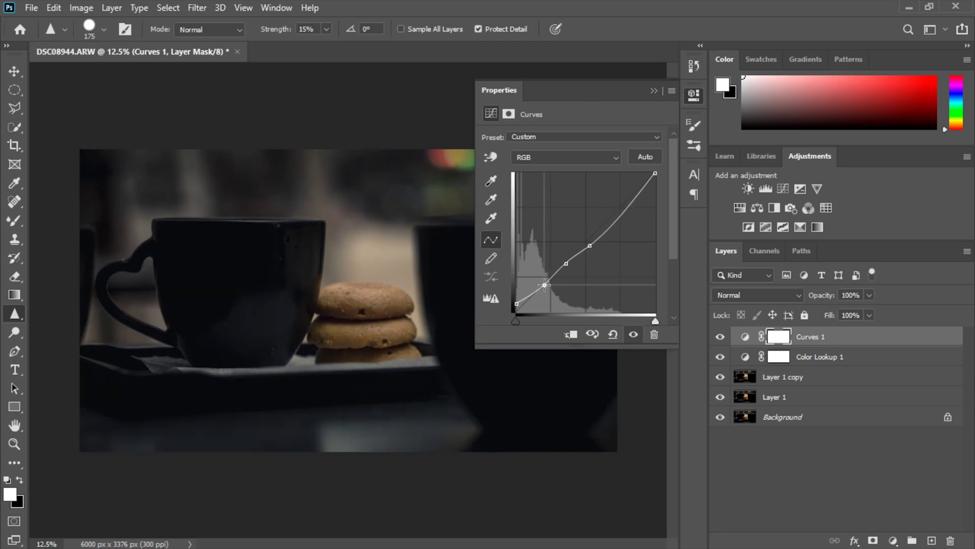
# Merge Curves 1, Color Lookup 1 and Layer 1 copy into a single pixel layer.
pyautogui.click(840, 477)
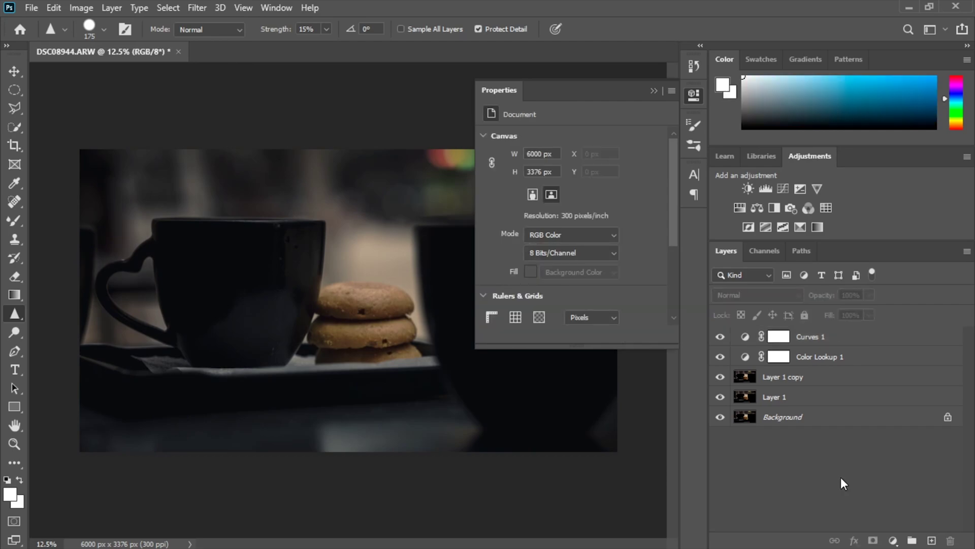
pyautogui.click(840, 338)
pyautogui.keyDown('shift'); pyautogui.click(840, 358); pyautogui.keyUp('shift')
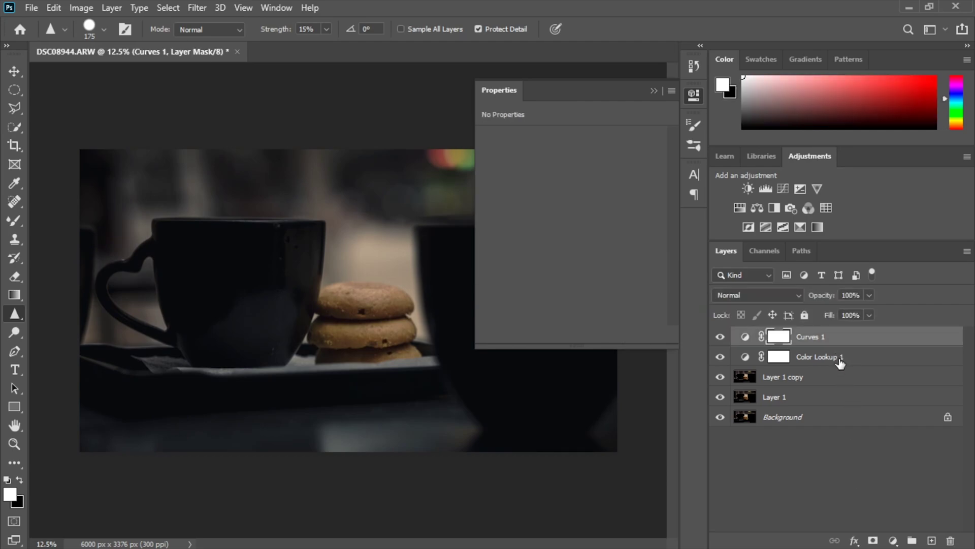
pyautogui.keyDown('shift'); pyautogui.click(836, 378); pyautogui.keyUp('shift')
pyautogui.rightClick(828, 398)
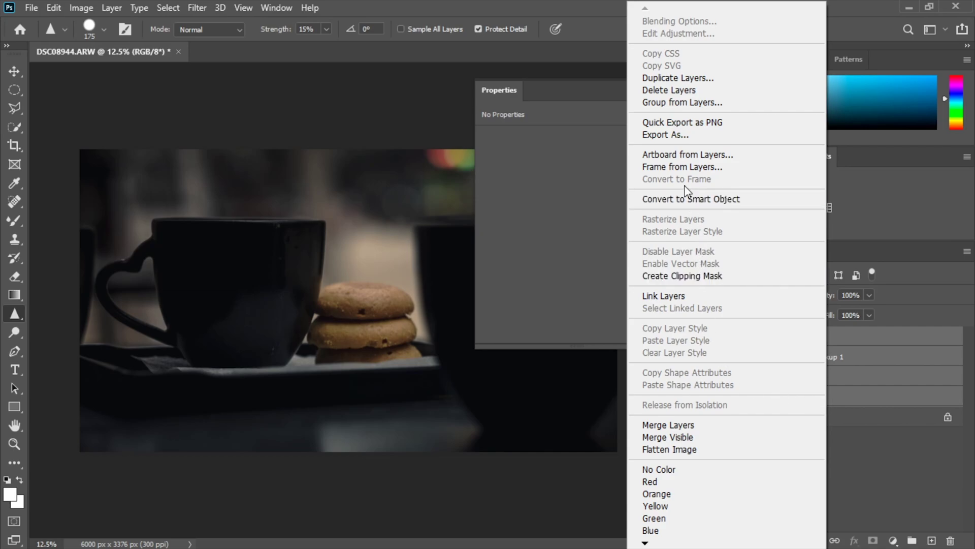
pyautogui.click(698, 424)
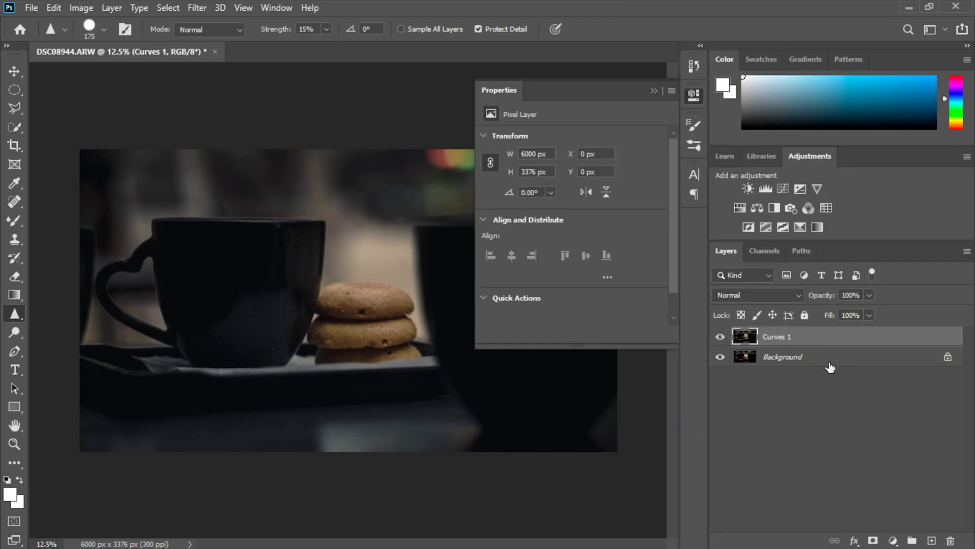
pyautogui.click(827, 449)
pyautogui.click(815, 336)
pyautogui.click(189, 7)
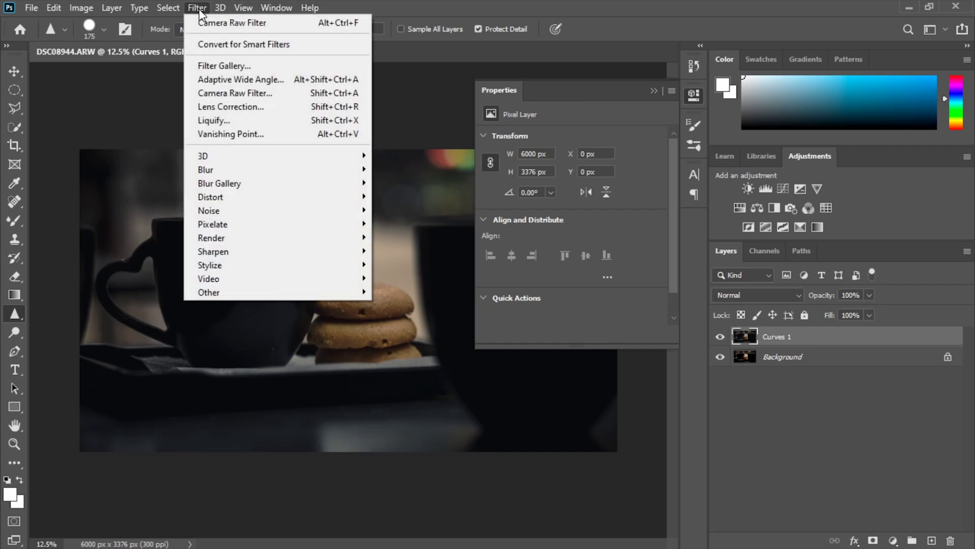
# In the Camera Raw Filter, warm Temperature to +5 and place a radial filter around the cookies.
pyautogui.click(231, 92)
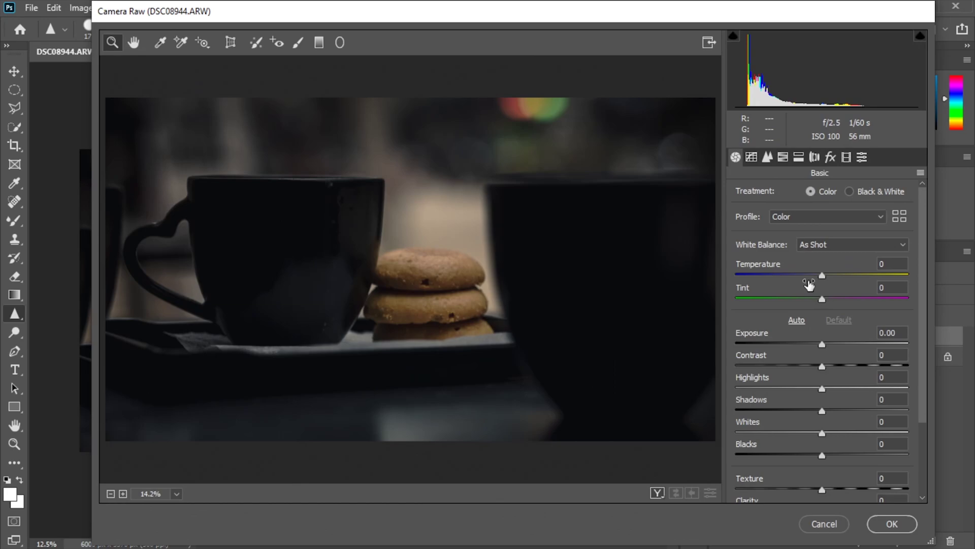
pyautogui.moveTo(822, 275); pyautogui.dragTo(827, 275)
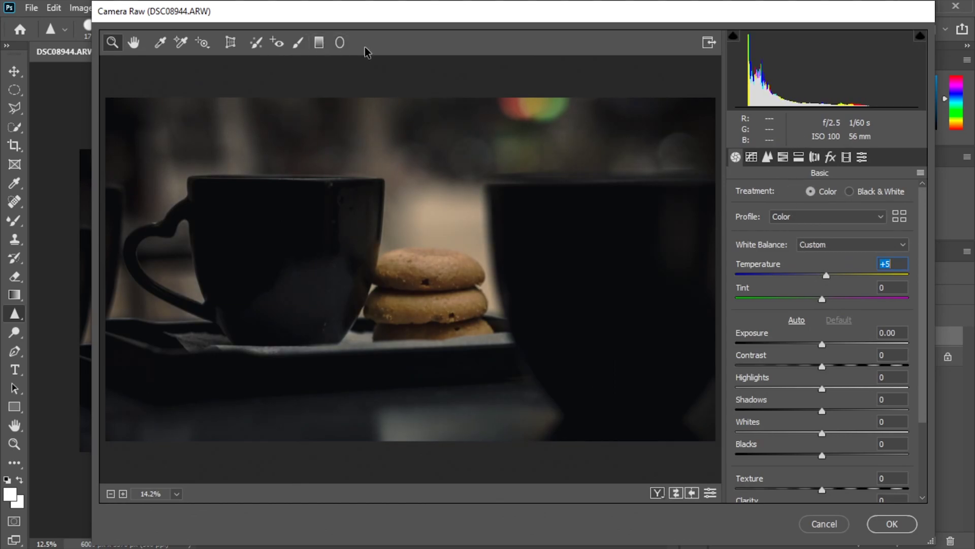
pyautogui.click(340, 43)
pyautogui.moveTo(405, 306)
pyautogui.mouseDown()
pyautogui.moveTo(483, 374)
pyautogui.moveTo(427, 294)
pyautogui.mouseUp()
pyautogui.moveTo(529, 295)
pyautogui.mouseDown()
pyautogui.moveTo(535, 289)
pyautogui.moveTo(499, 295)
pyautogui.mouseUp()
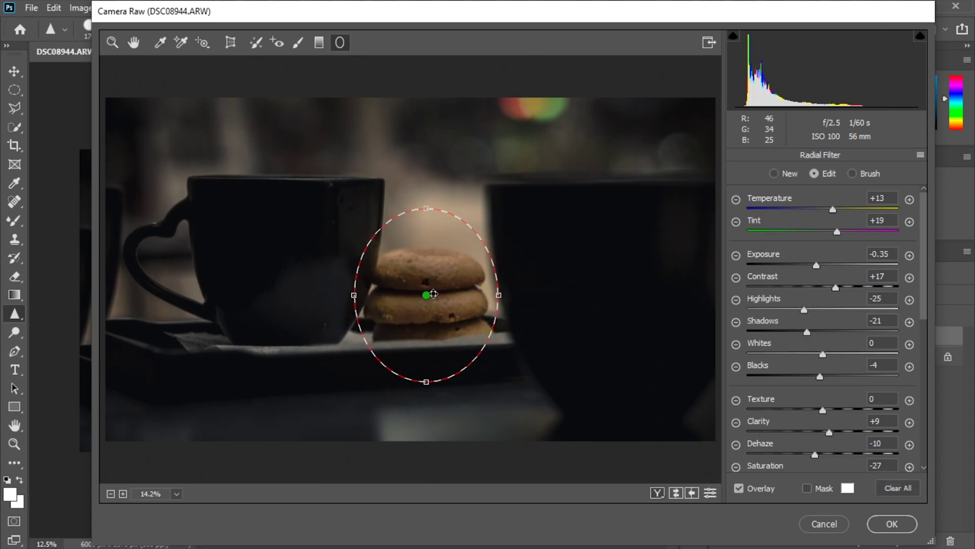
pyautogui.moveTo(433, 294); pyautogui.dragTo(431, 298)
# Set the cookie radial filter to Exposure +0.55, Saturation +8 and Blacks -6.
pyautogui.doubleClick(816, 265)
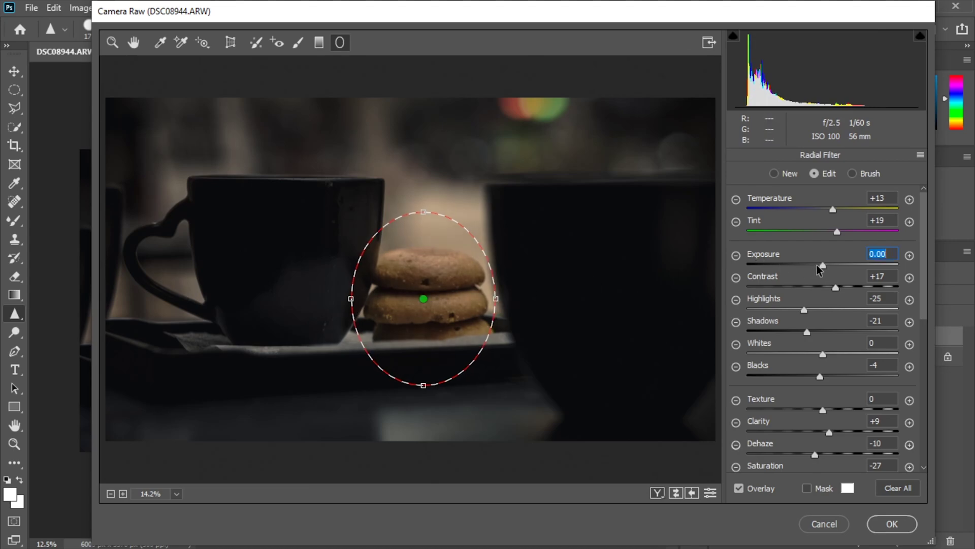
pyautogui.moveTo(822, 264); pyautogui.dragTo(832, 263)
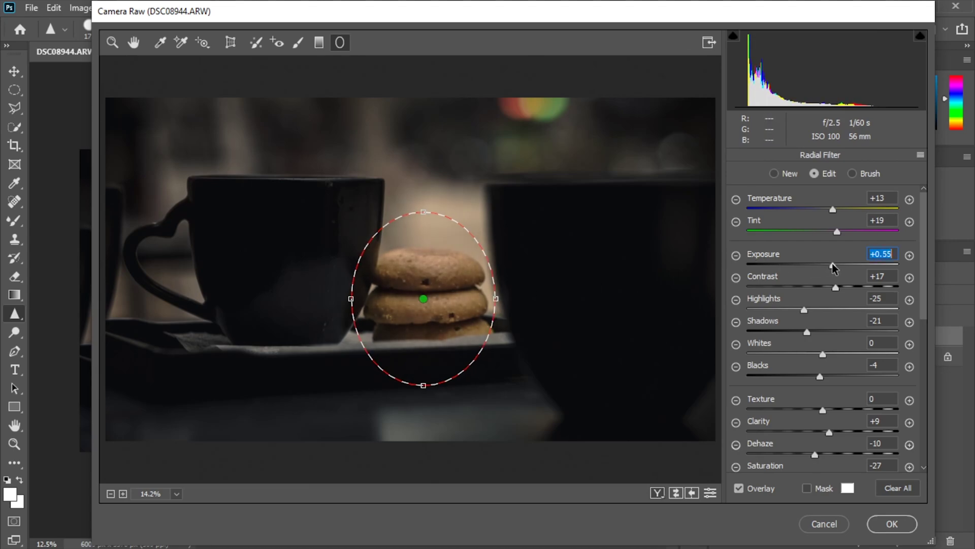
pyautogui.scroll(-1, 777, 450)
pyautogui.scroll(-1, 795, 433)
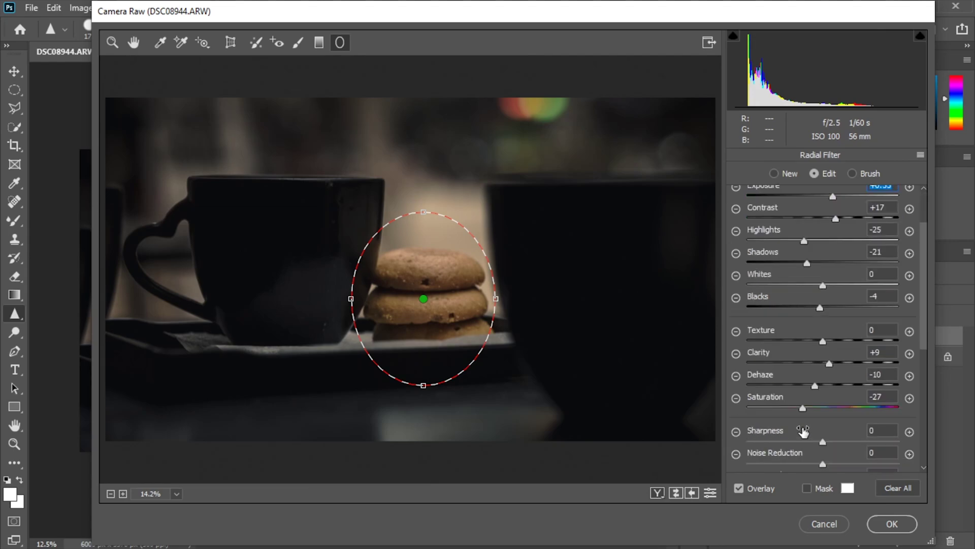
pyautogui.doubleClick(803, 408)
pyautogui.moveTo(825, 409); pyautogui.dragTo(830, 409)
pyautogui.moveTo(821, 307); pyautogui.dragTo(811, 287)
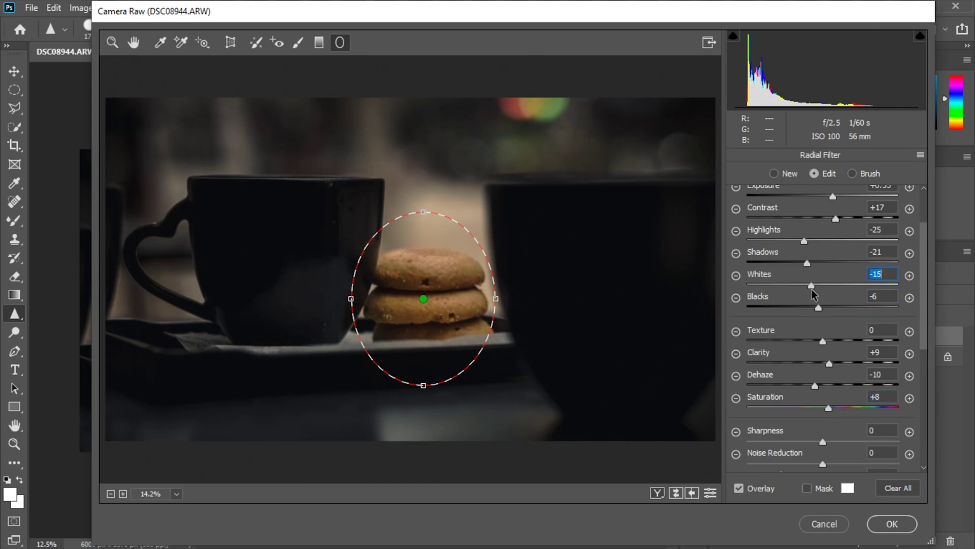
pyautogui.click(110, 48)
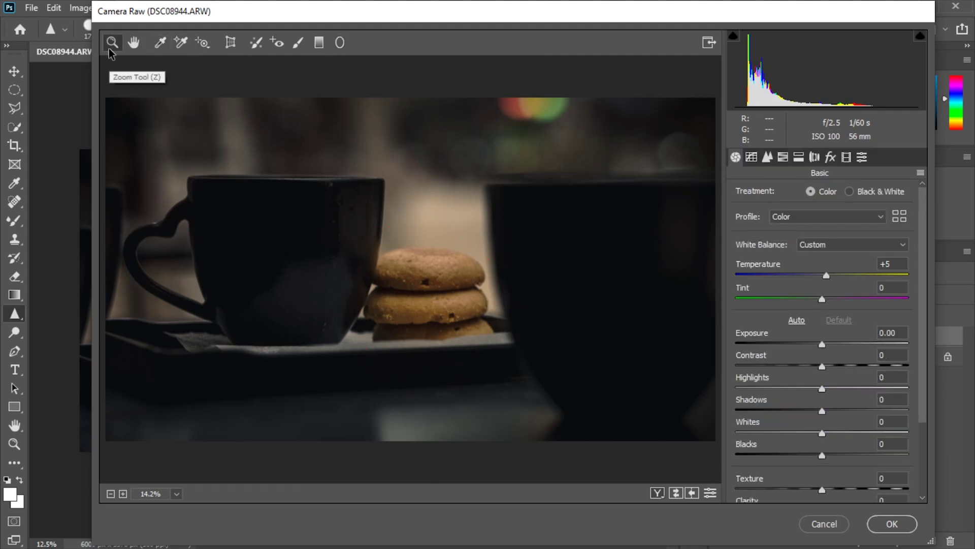
# In Basic, set Shadows -42, Blacks -13, Whites +23 and Clarity +8, and lift Highlights.
pyautogui.scroll(-2, 767, 370)
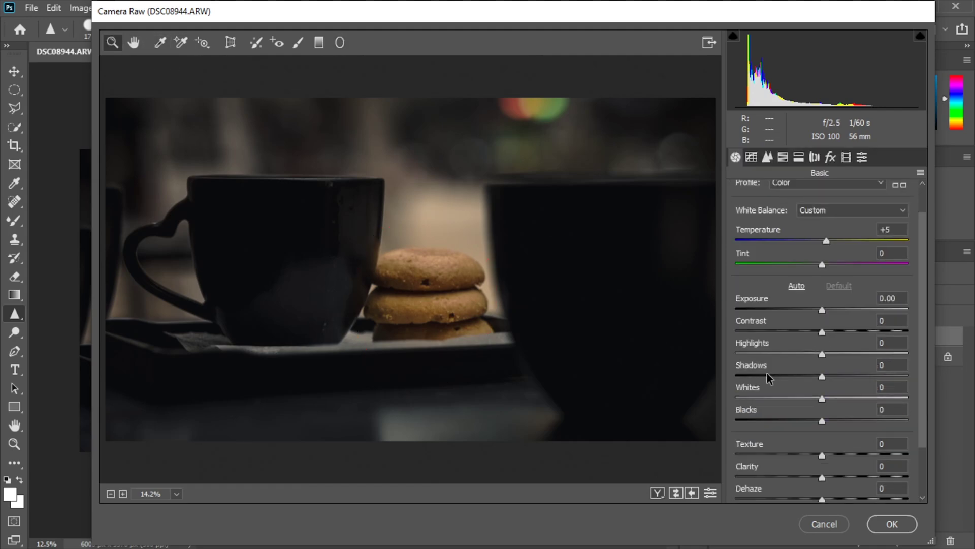
pyautogui.moveTo(820, 380); pyautogui.dragTo(784, 385)
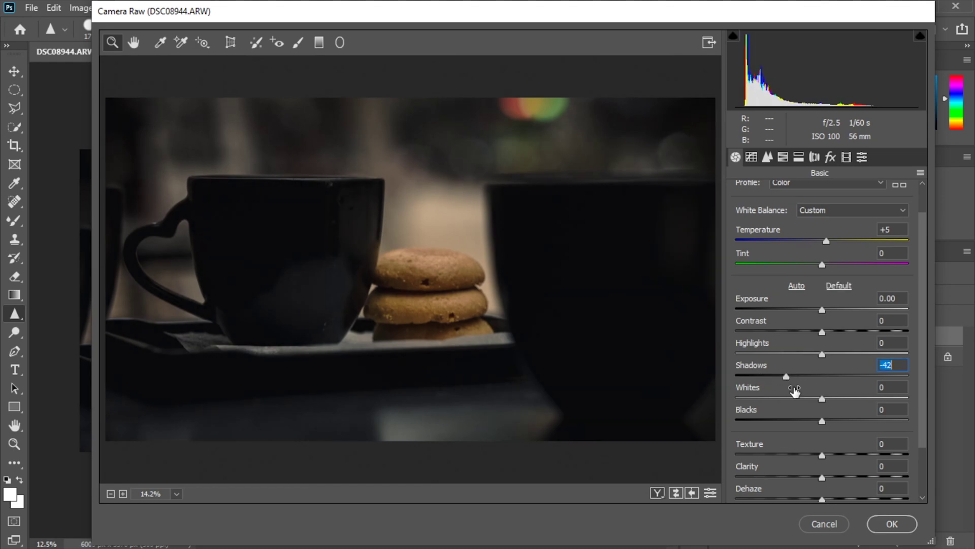
pyautogui.moveTo(822, 422); pyautogui.dragTo(807, 426)
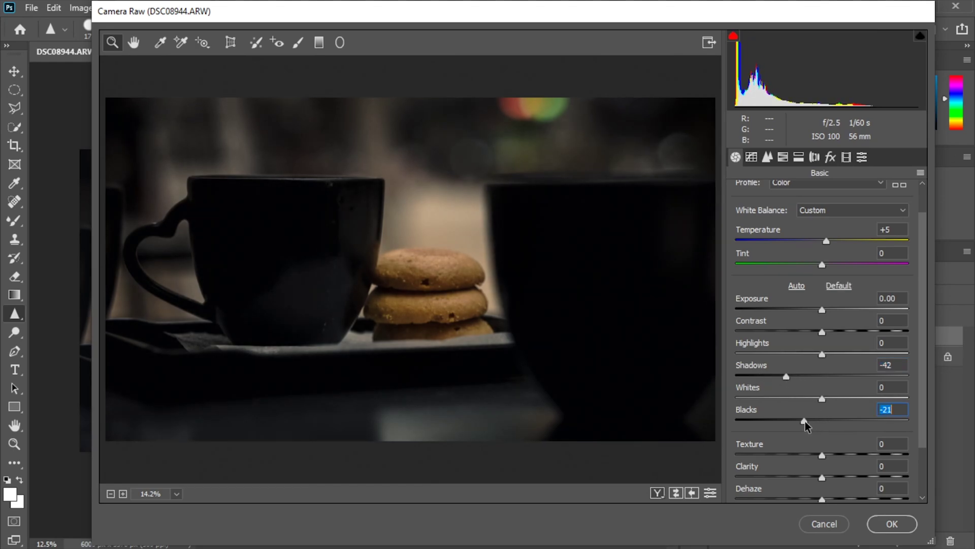
pyautogui.moveTo(806, 426); pyautogui.dragTo(815, 426)
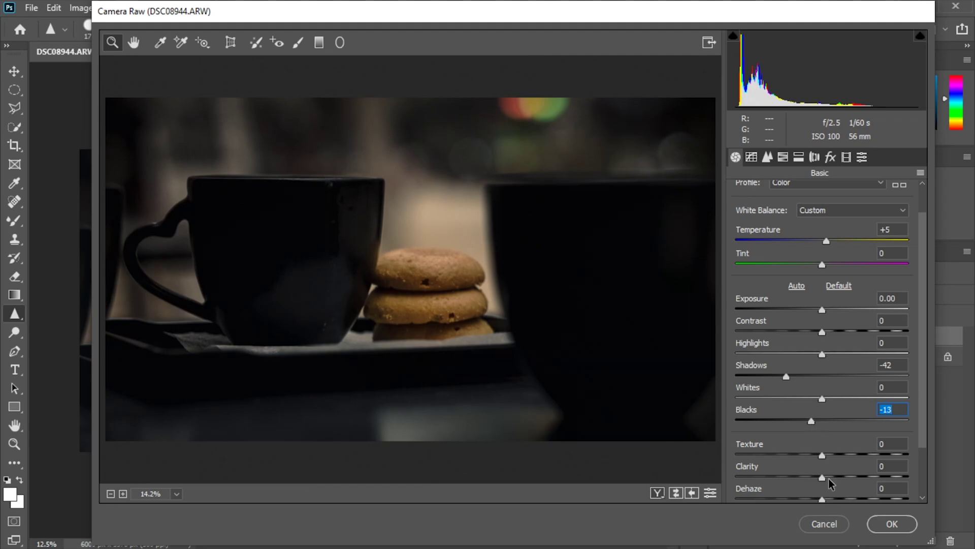
pyautogui.moveTo(824, 480); pyautogui.dragTo(832, 482)
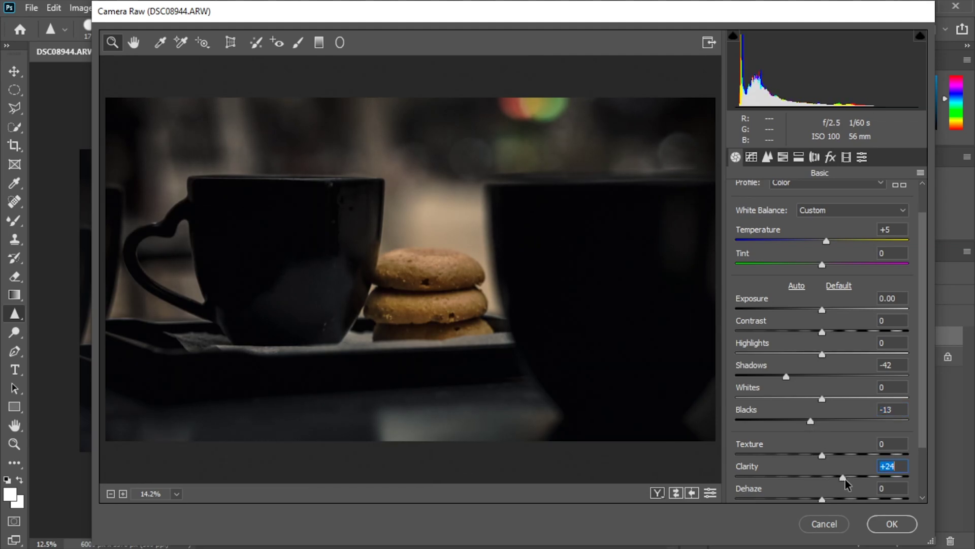
pyautogui.moveTo(822, 399); pyautogui.dragTo(842, 399)
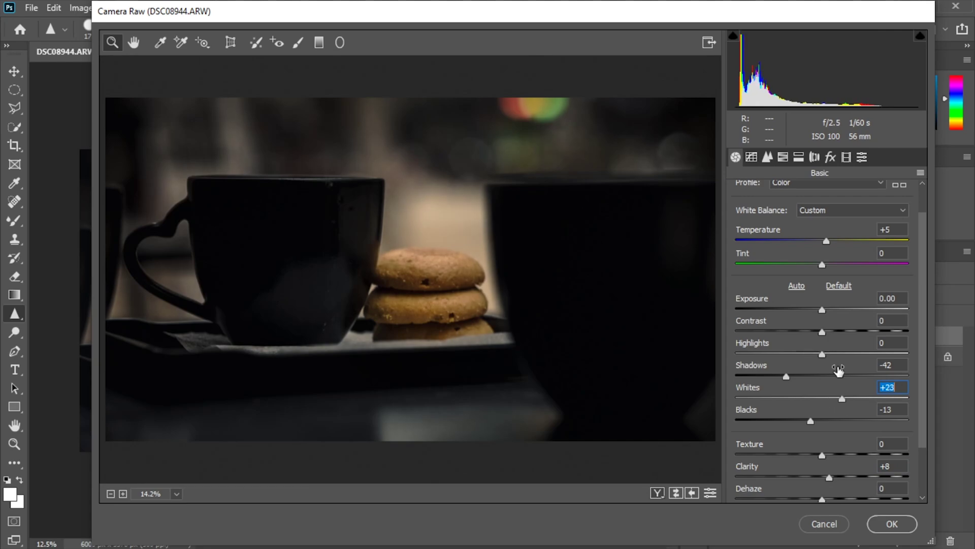
pyautogui.moveTo(822, 354)
pyautogui.mouseDown()
pyautogui.moveTo(832, 355)
pyautogui.moveTo(829, 333)
pyautogui.mouseUp()
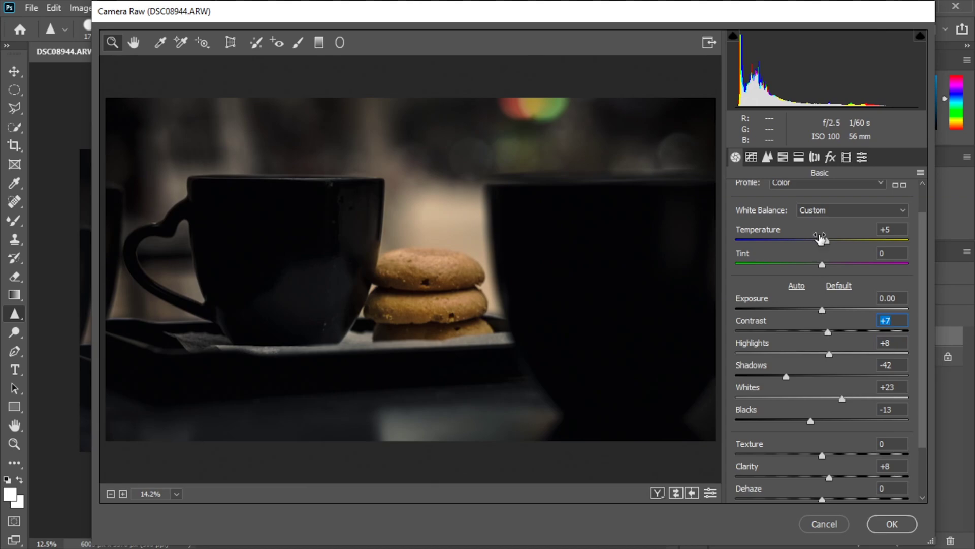
# Lift the RGB point curve's black point to output 11 and add a lower-midtone point.
pyautogui.click(751, 158)
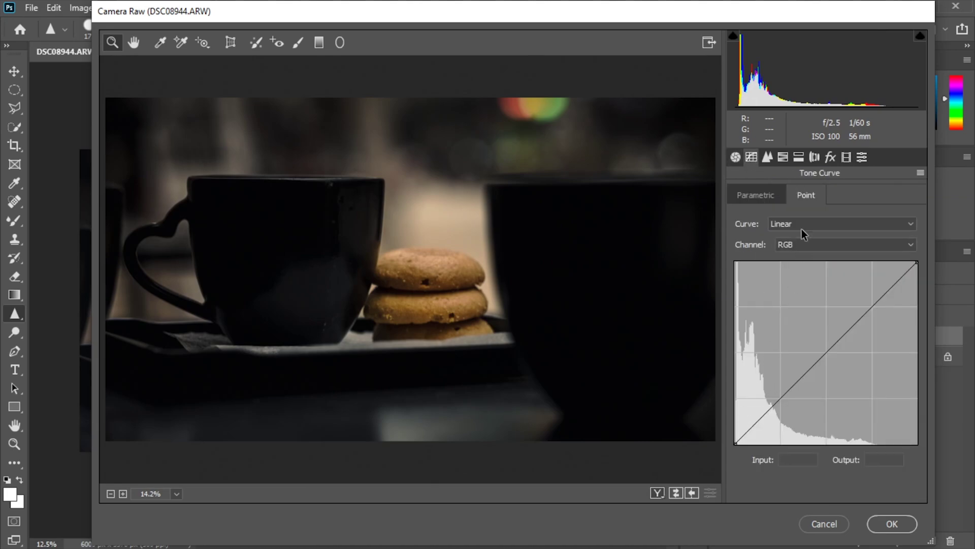
pyautogui.moveTo(737, 440); pyautogui.dragTo(733, 446)
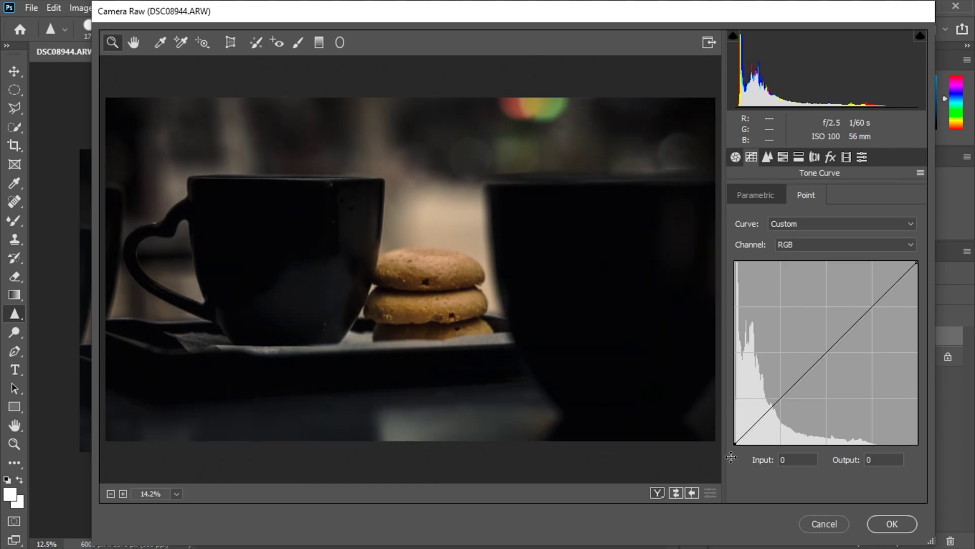
pyautogui.click(782, 401)
pyautogui.moveTo(738, 444); pyautogui.dragTo(735, 441)
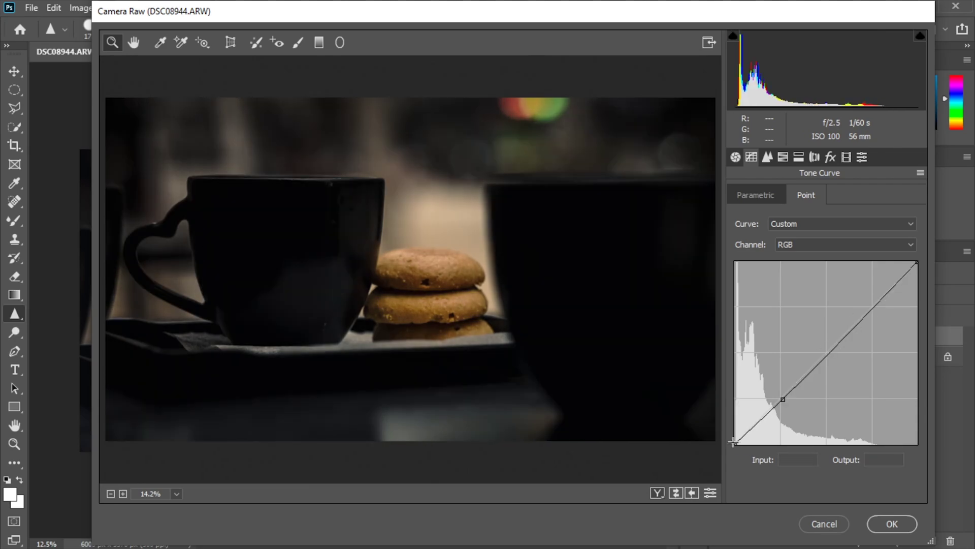
pyautogui.moveTo(735, 442); pyautogui.dragTo(732, 437)
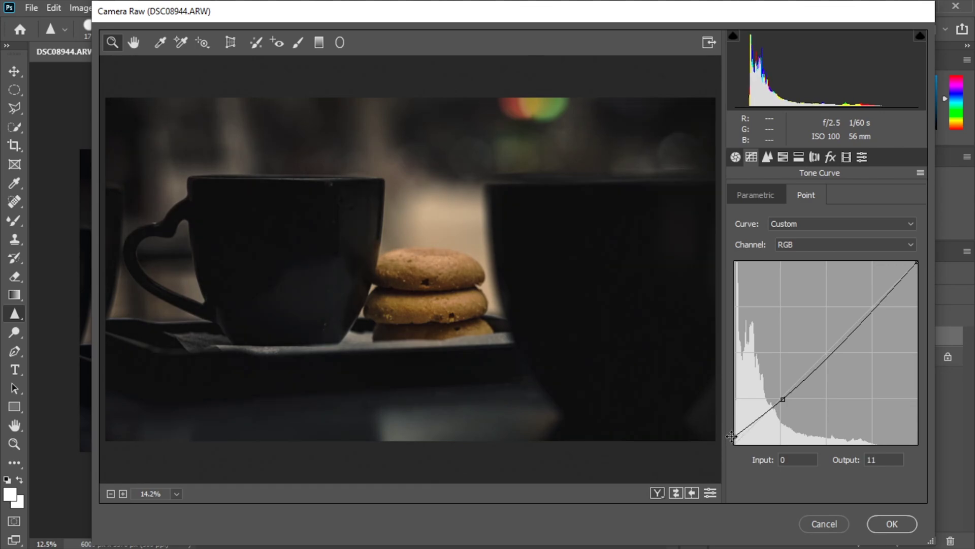
pyautogui.click(796, 157)
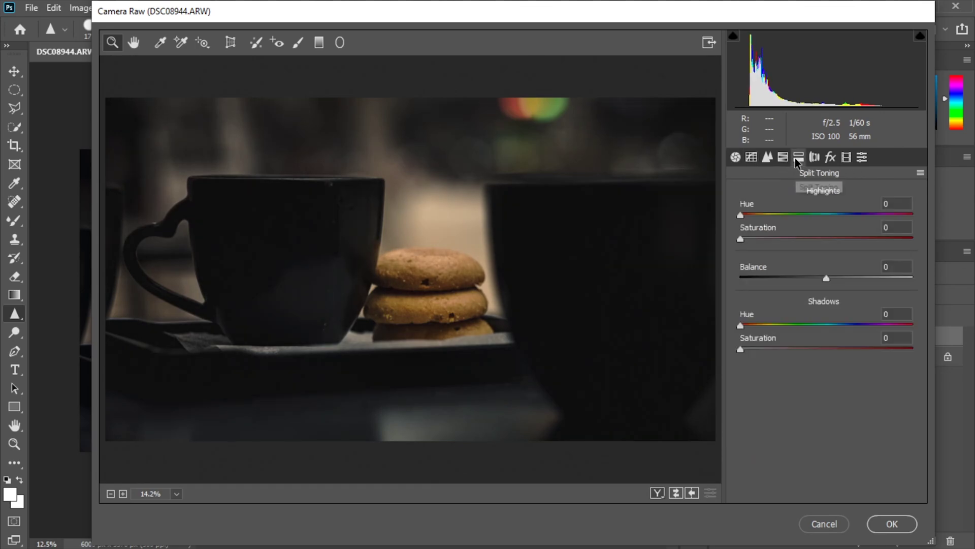
# Set Shadows Saturation 3 and Highlights Hue 65, Saturation 4, then commit the Camera Raw Filter.
pyautogui.moveTo(740, 349)
pyautogui.mouseDown()
pyautogui.moveTo(746, 327)
pyautogui.moveTo(767, 331)
pyautogui.moveTo(737, 333)
pyautogui.mouseUp()
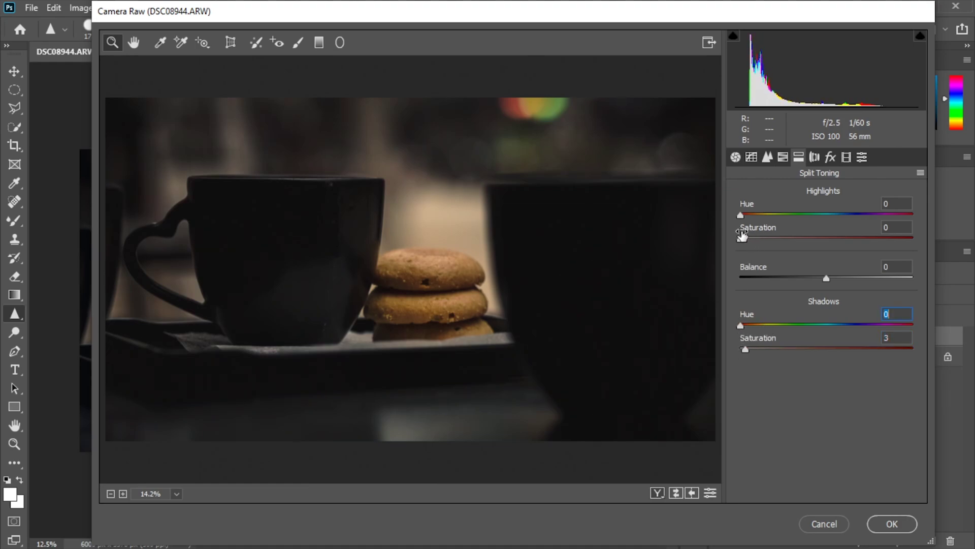
pyautogui.moveTo(741, 239); pyautogui.dragTo(773, 226)
pyautogui.write('65')
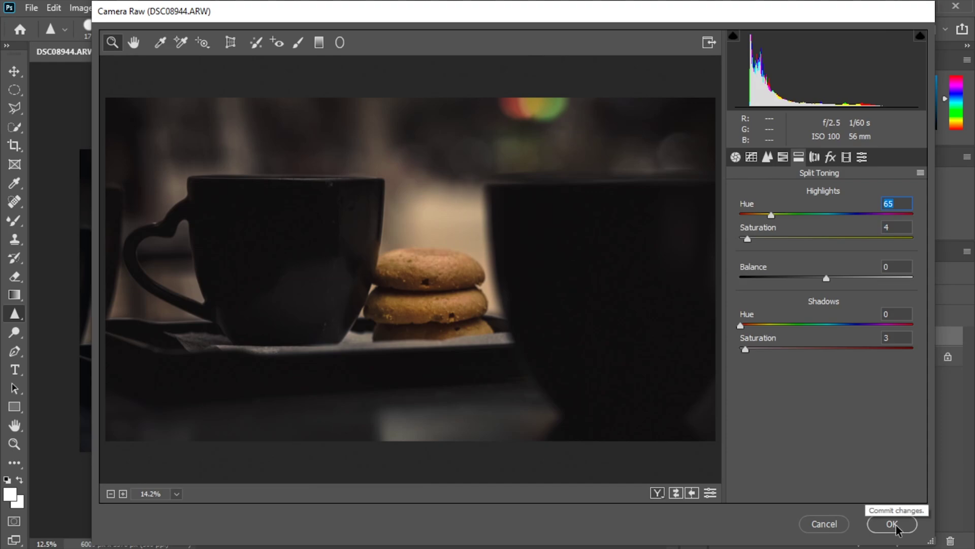
pyautogui.click(896, 527)
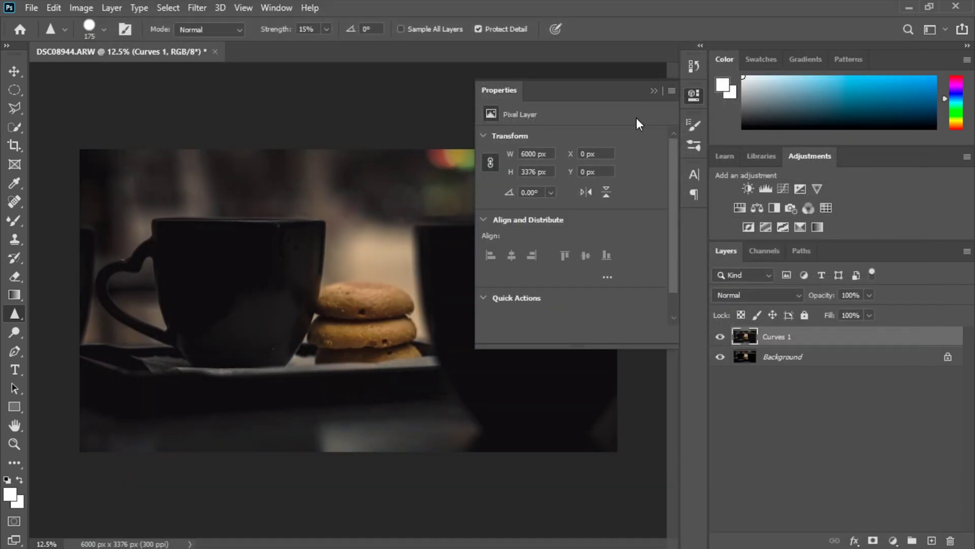
# Close the Properties panel and sharpen the cup's handle, rim and right edge.
pyautogui.click(653, 90)
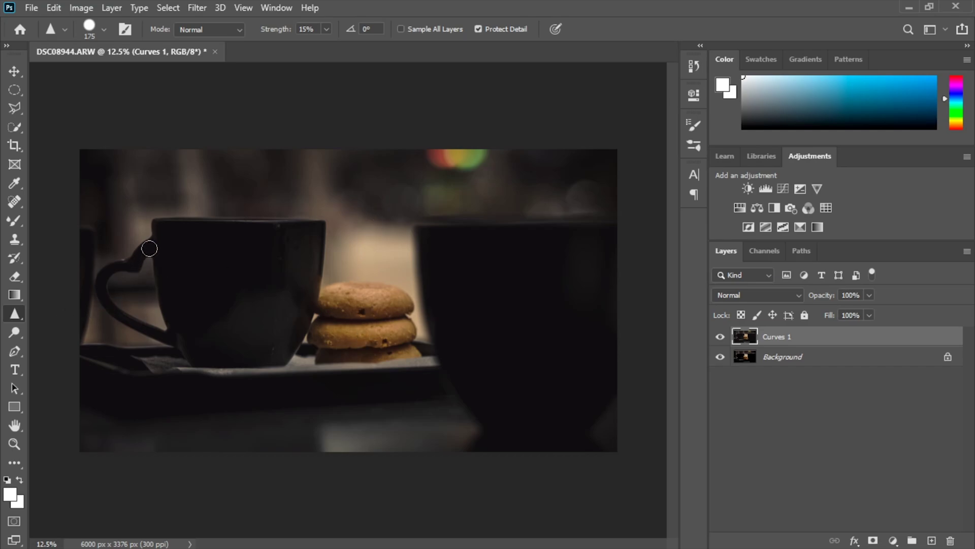
pyautogui.moveTo(152, 245); pyautogui.dragTo(106, 281)
pyautogui.moveTo(175, 225); pyautogui.dragTo(302, 223)
pyautogui.moveTo(198, 218); pyautogui.dragTo(311, 229)
pyautogui.moveTo(311, 297); pyautogui.dragTo(283, 363)
# Enlarge the Sharpen brush to 400, set Strength to 24%, and sharpen the cup body and top cookie.
pyautogui.press(']')
pyautogui.press(']')
pyautogui.press(']')
pyautogui.moveTo(274, 289)
pyautogui.mouseDown()
pyautogui.moveTo(277, 231)
pyautogui.moveTo(246, 342)
pyautogui.moveTo(248, 239)
pyautogui.moveTo(237, 334)
pyautogui.moveTo(231, 255)
pyautogui.moveTo(207, 355)
pyautogui.moveTo(205, 237)
pyautogui.moveTo(200, 344)
pyautogui.moveTo(178, 235)
pyautogui.moveTo(174, 320)
pyautogui.moveTo(187, 362)
pyautogui.mouseUp()
pyautogui.click(327, 29)
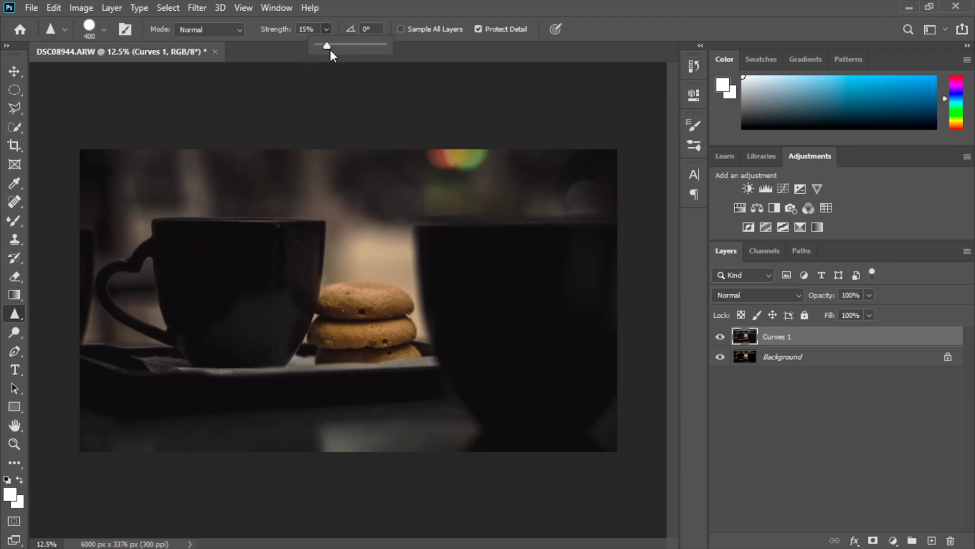
pyautogui.moveTo(329, 46); pyautogui.dragTo(333, 45)
pyautogui.click(325, 30)
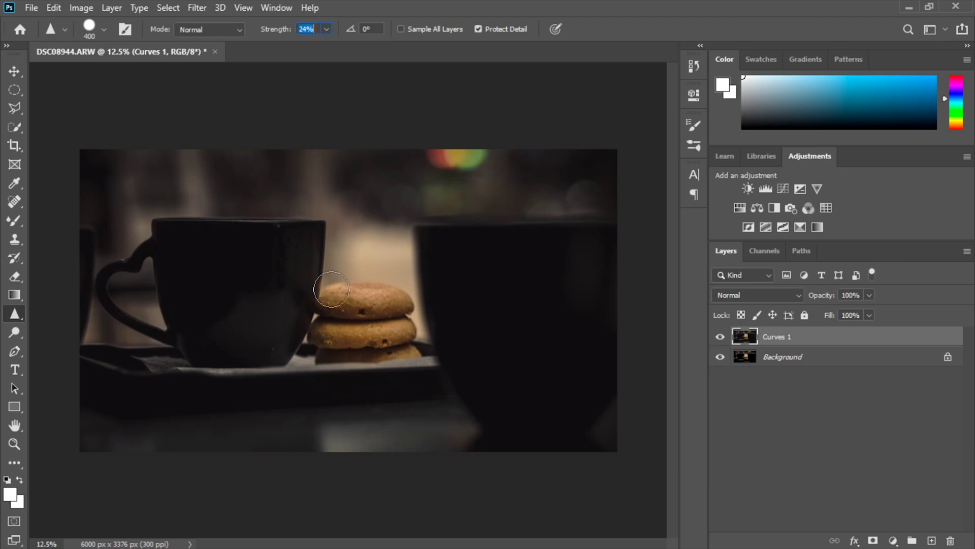
pyautogui.moveTo(336, 298)
pyautogui.mouseDown()
pyautogui.moveTo(398, 296)
pyautogui.moveTo(372, 305)
pyautogui.moveTo(352, 345)
pyautogui.moveTo(332, 334)
pyautogui.moveTo(349, 338)
pyautogui.moveTo(346, 350)
pyautogui.moveTo(393, 305)
pyautogui.moveTo(361, 298)
pyautogui.mouseUp()
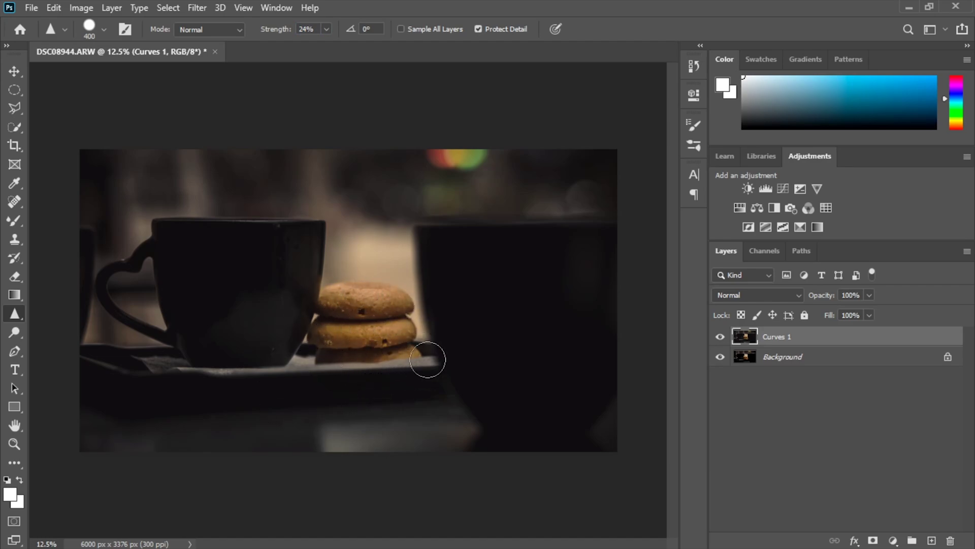